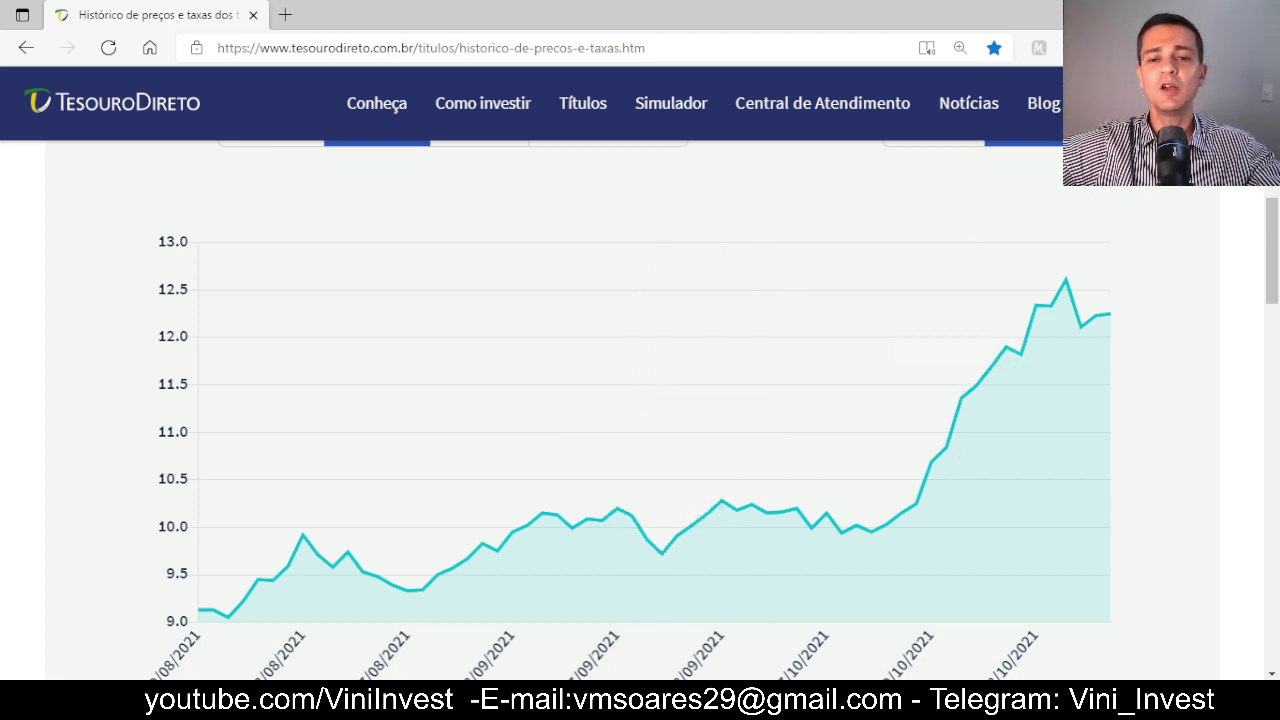
Switch to the Excel rates workbook and enlarge the Tesouro Prefixado 2024 summary table to 200%
key(alt+Tab)
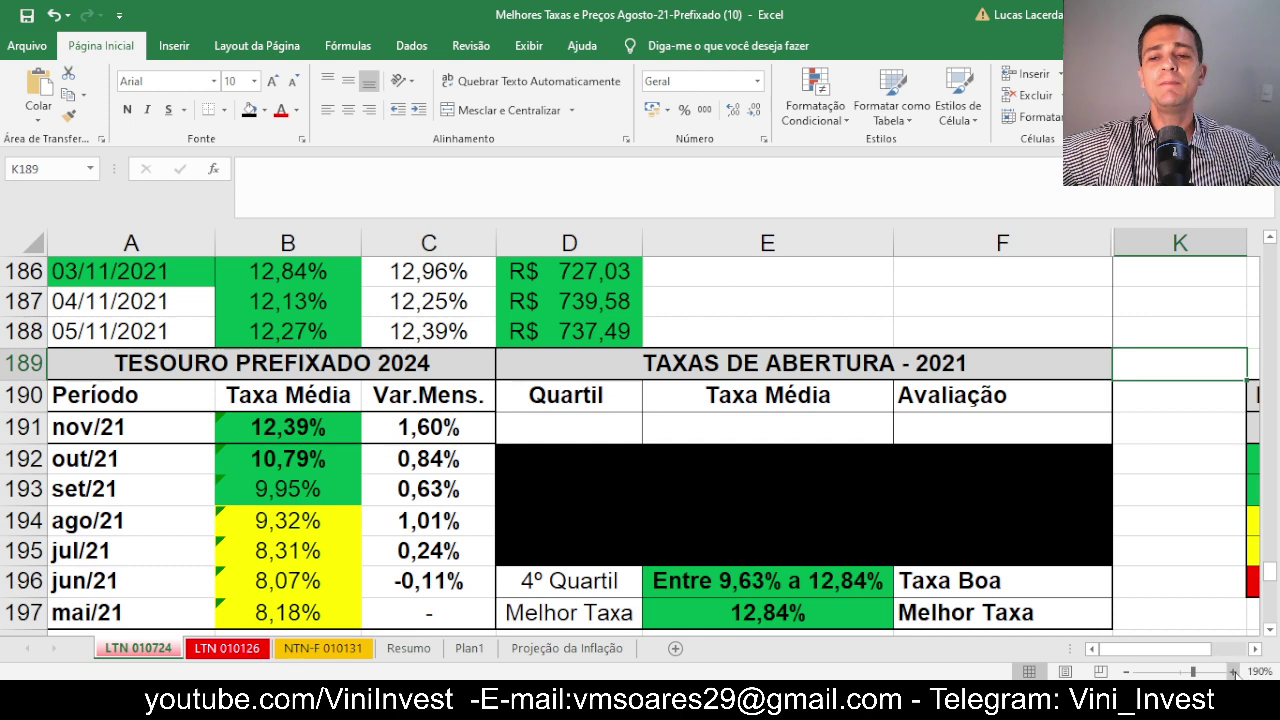
click(1234, 672)
drag(1150, 648, 1077, 647)
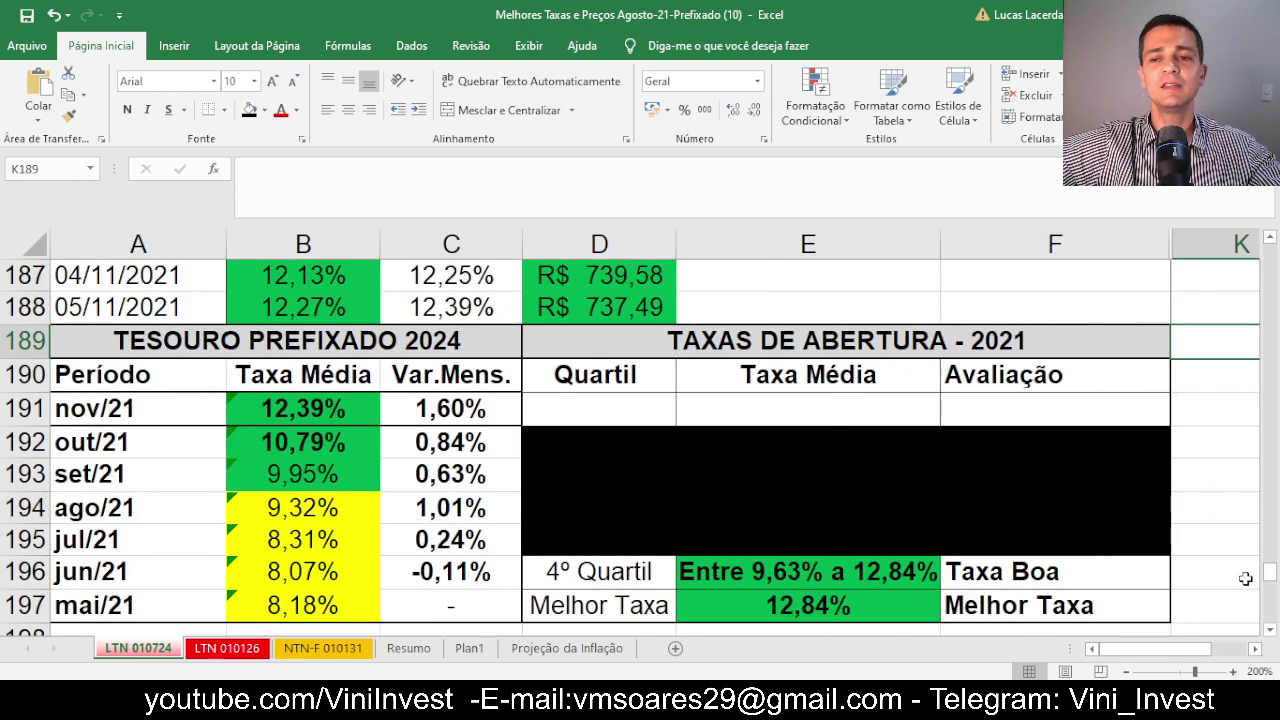
click(1269, 629)
click(1269, 629)
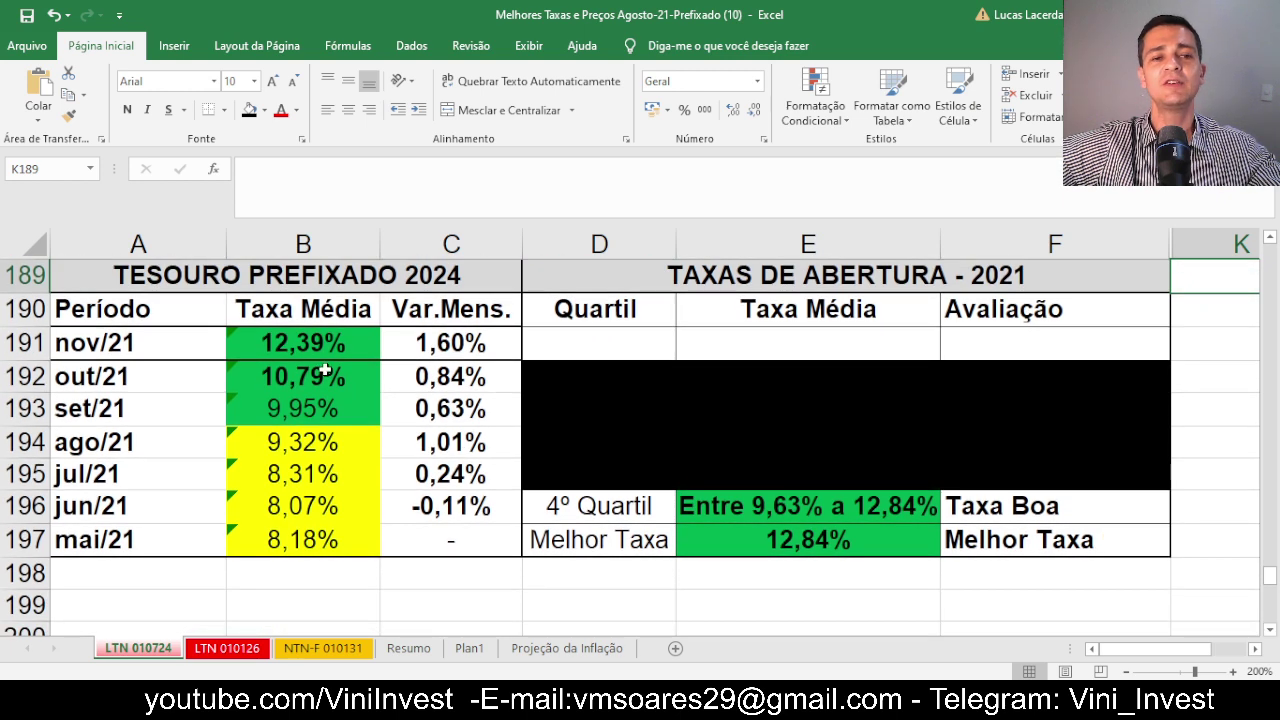
Examine the Tesouro Prefixado 2024 monthly average rates from jul/21 through nov/21 one by one
click(322, 466)
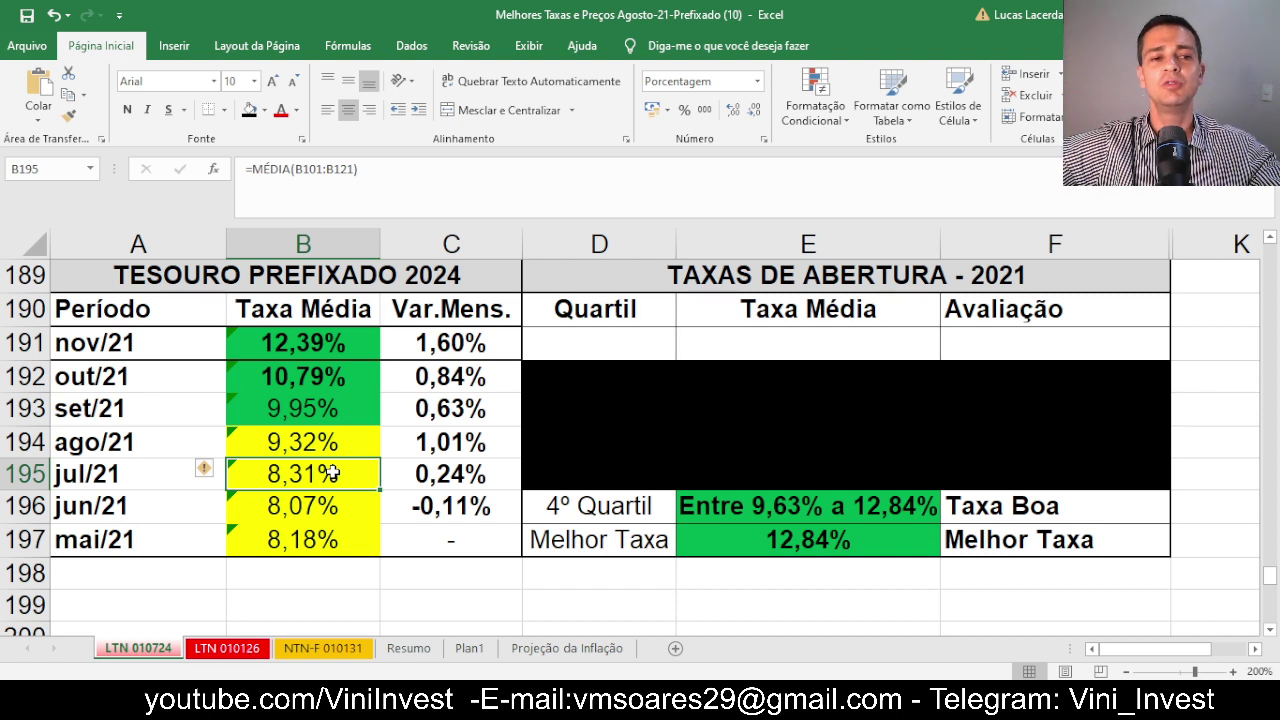
click(329, 442)
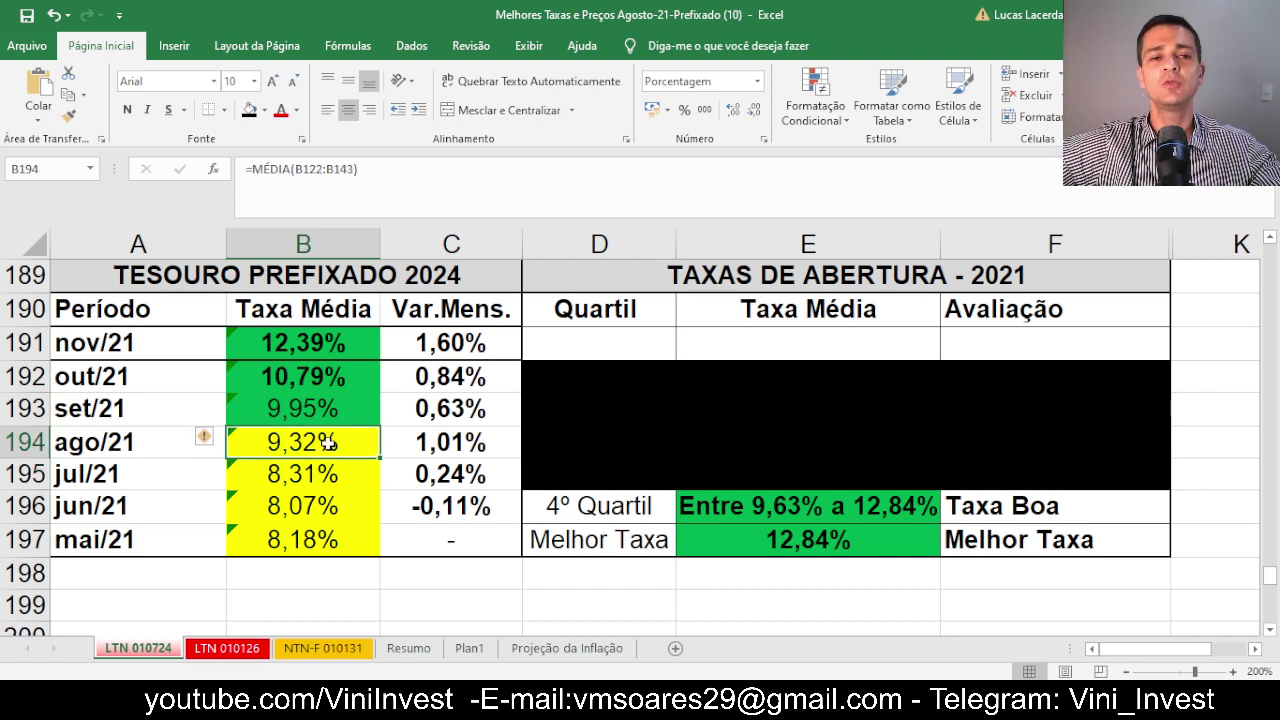
click(319, 404)
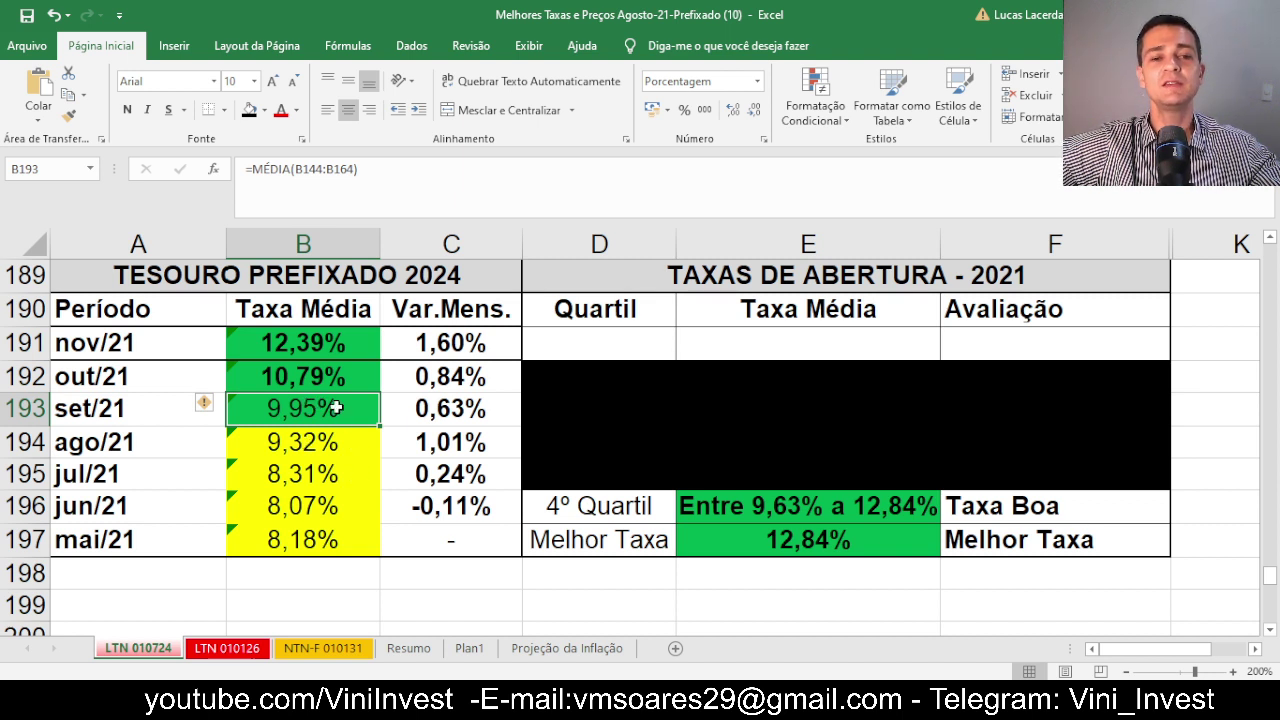
click(143, 377)
click(302, 377)
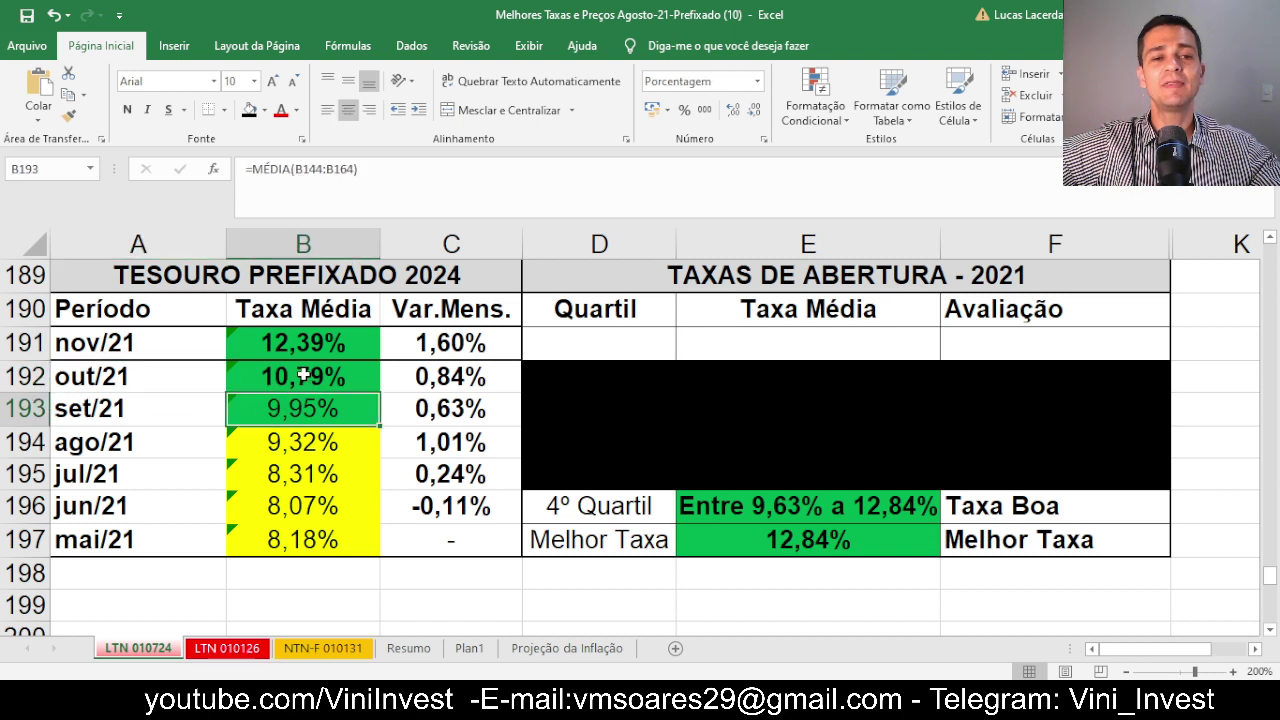
click(303, 343)
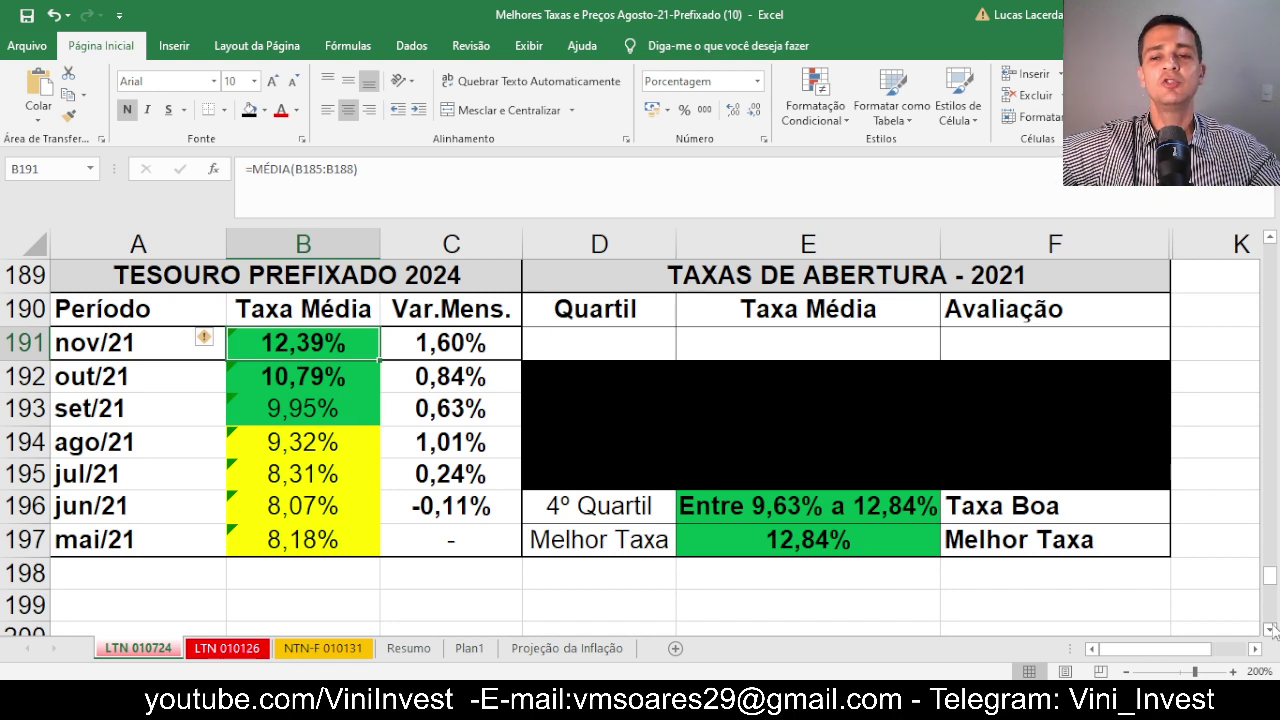
Examine the Prefixado 2024 monthly average rate chart and its trend line up to nov/21
scroll(1270, 630, down, 3)
scroll(1272, 630, down, 4)
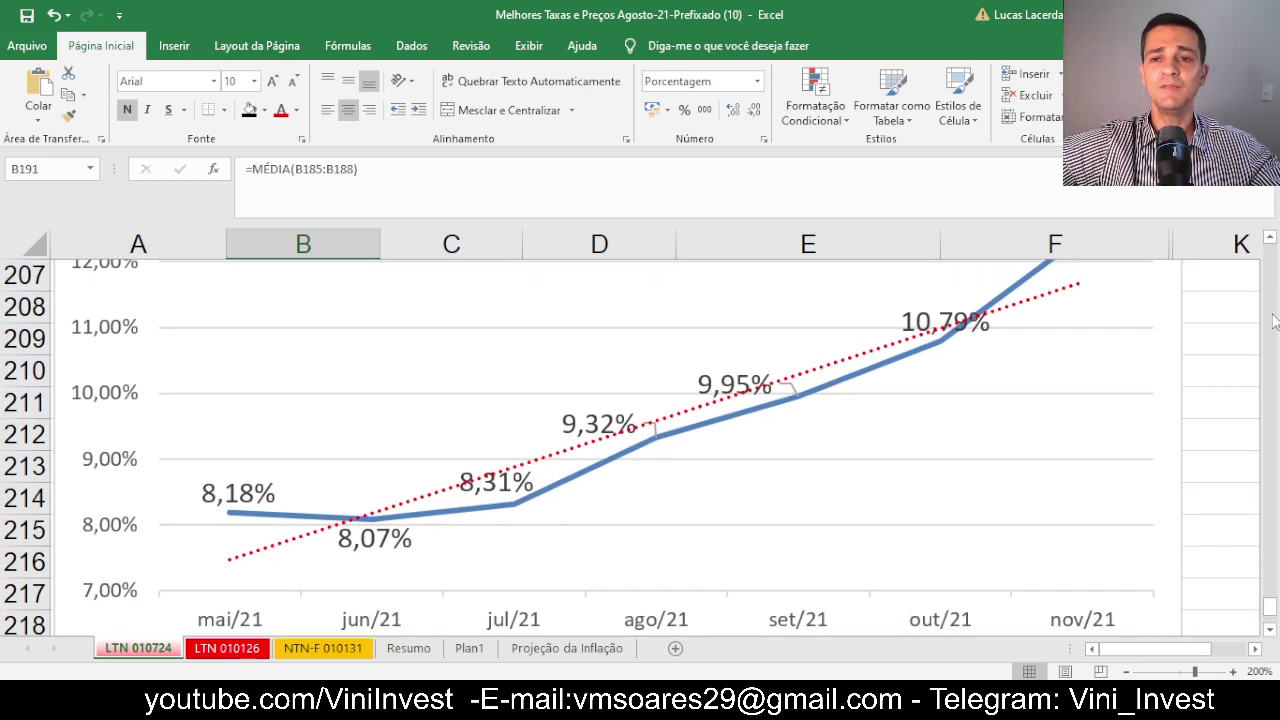
click(1268, 238)
click(1268, 238)
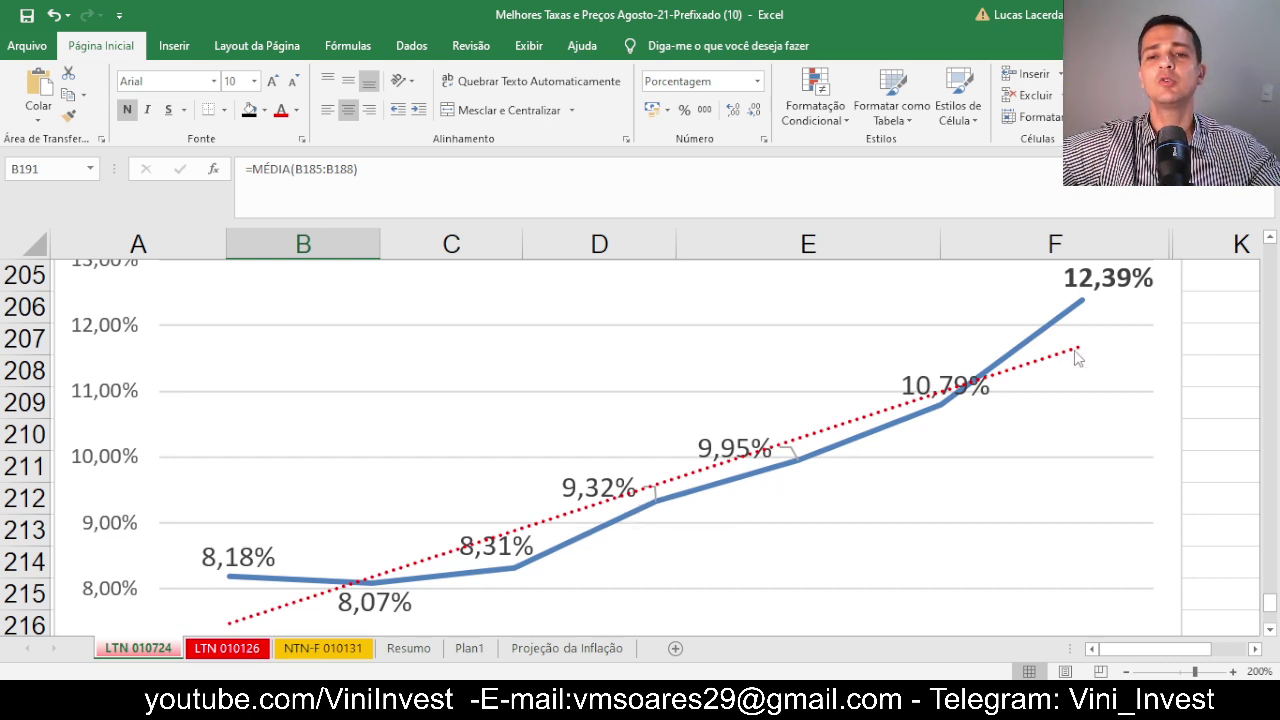
scroll(1271, 243, up, 2)
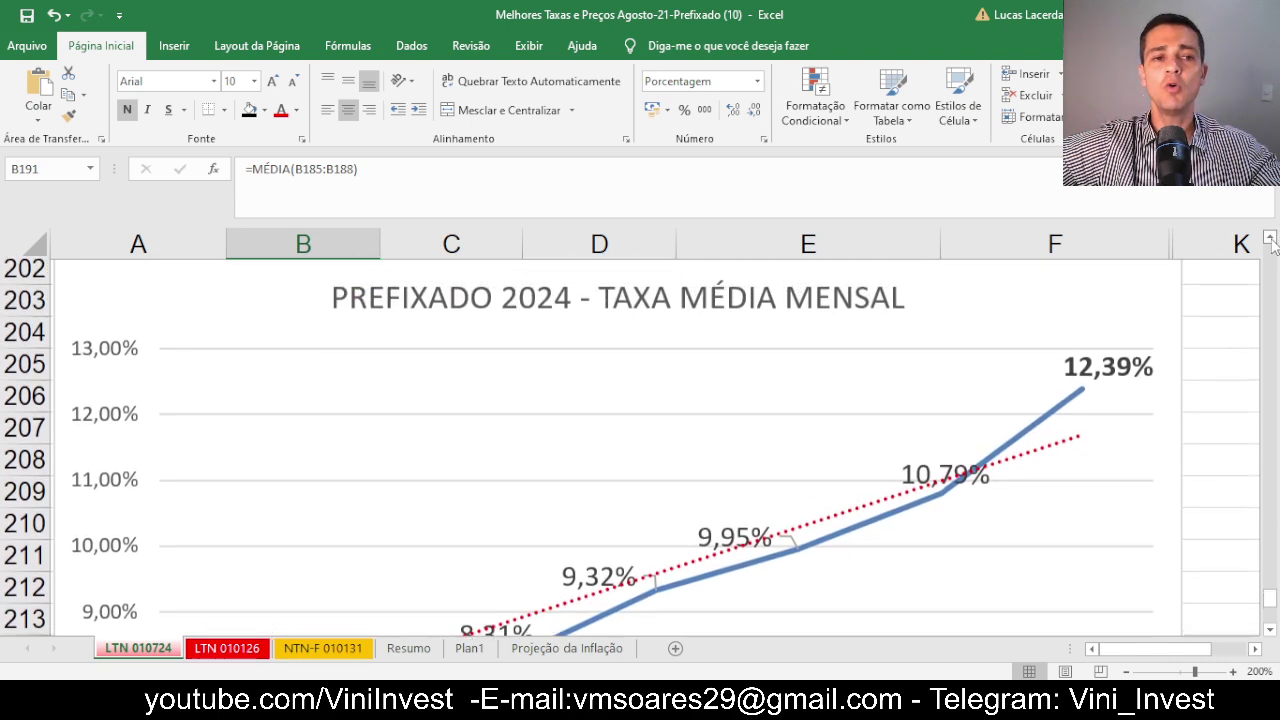
Review the daily entry for 03/11/2021 above the summary table, focusing on its rate in column B
scroll(1271, 243, up, 3)
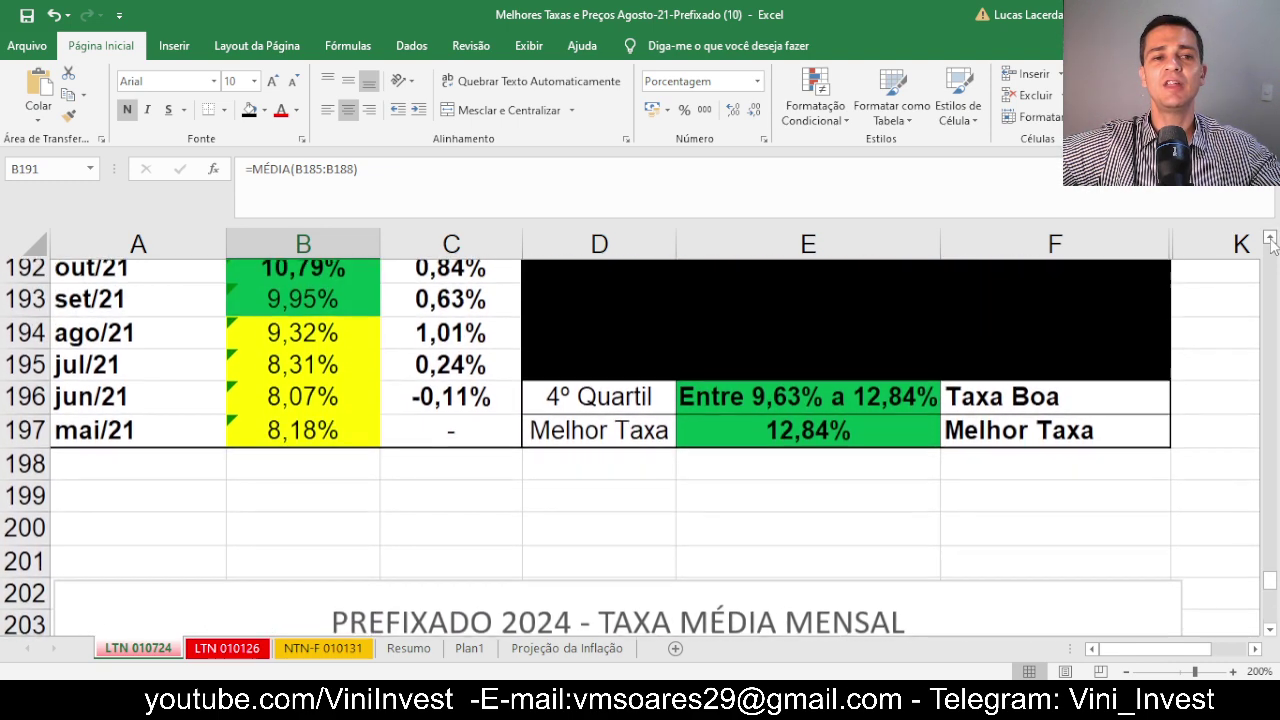
scroll(1271, 243, up, 5)
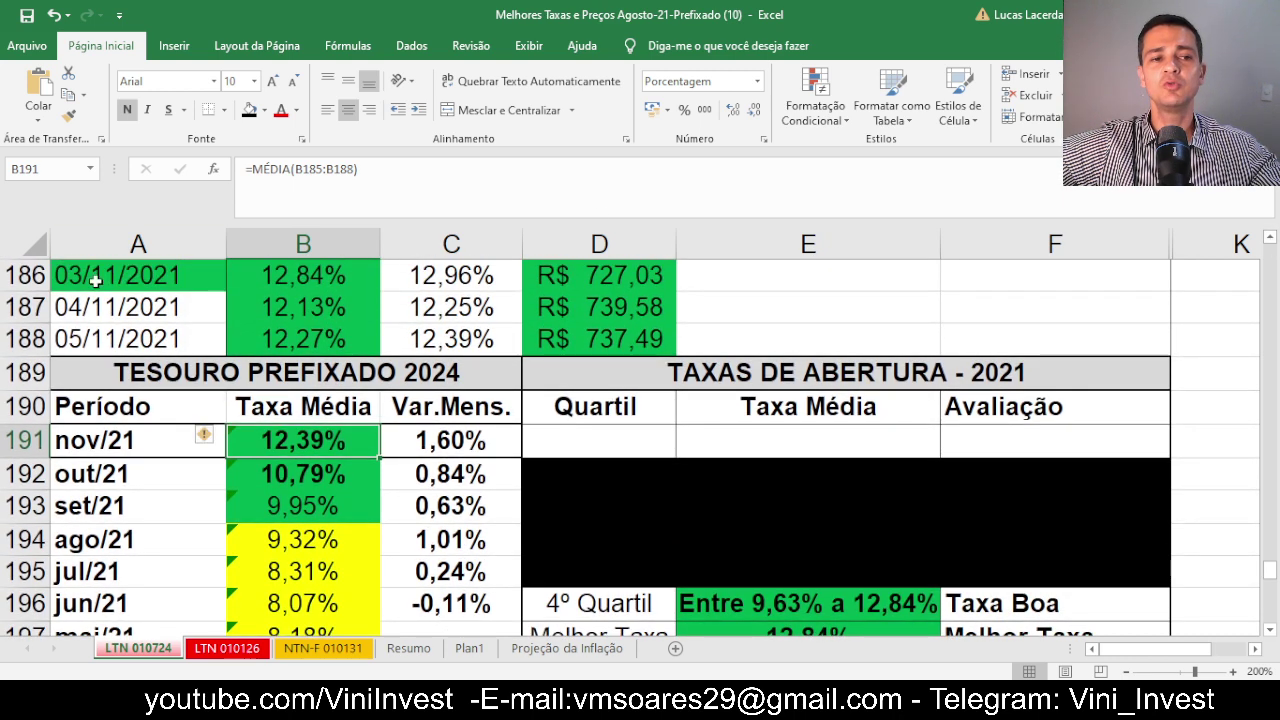
click(8, 275)
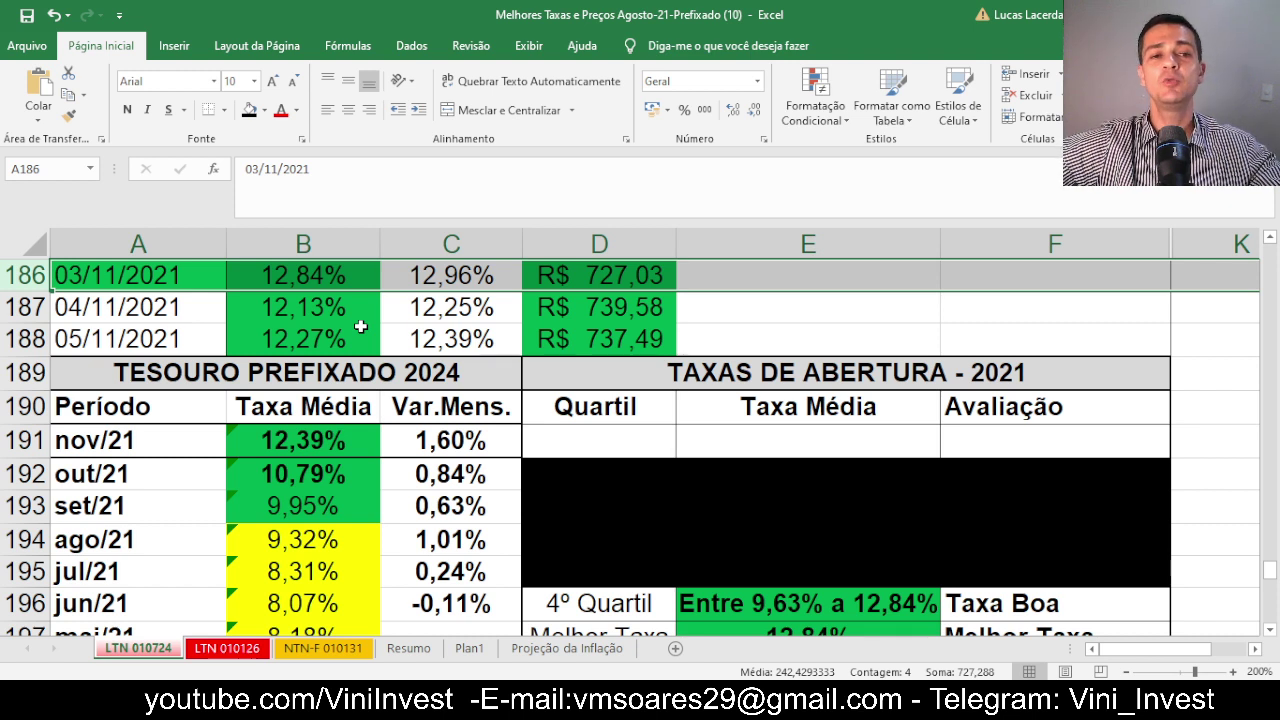
click(337, 283)
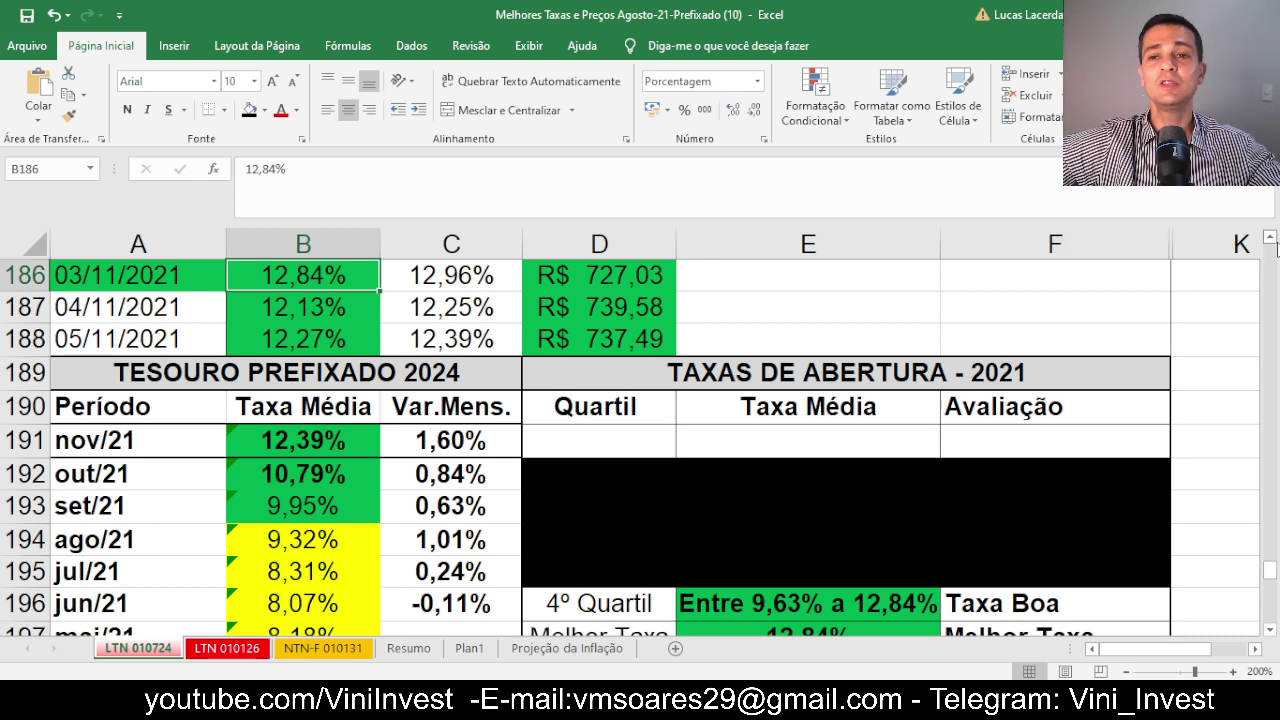
click(1272, 240)
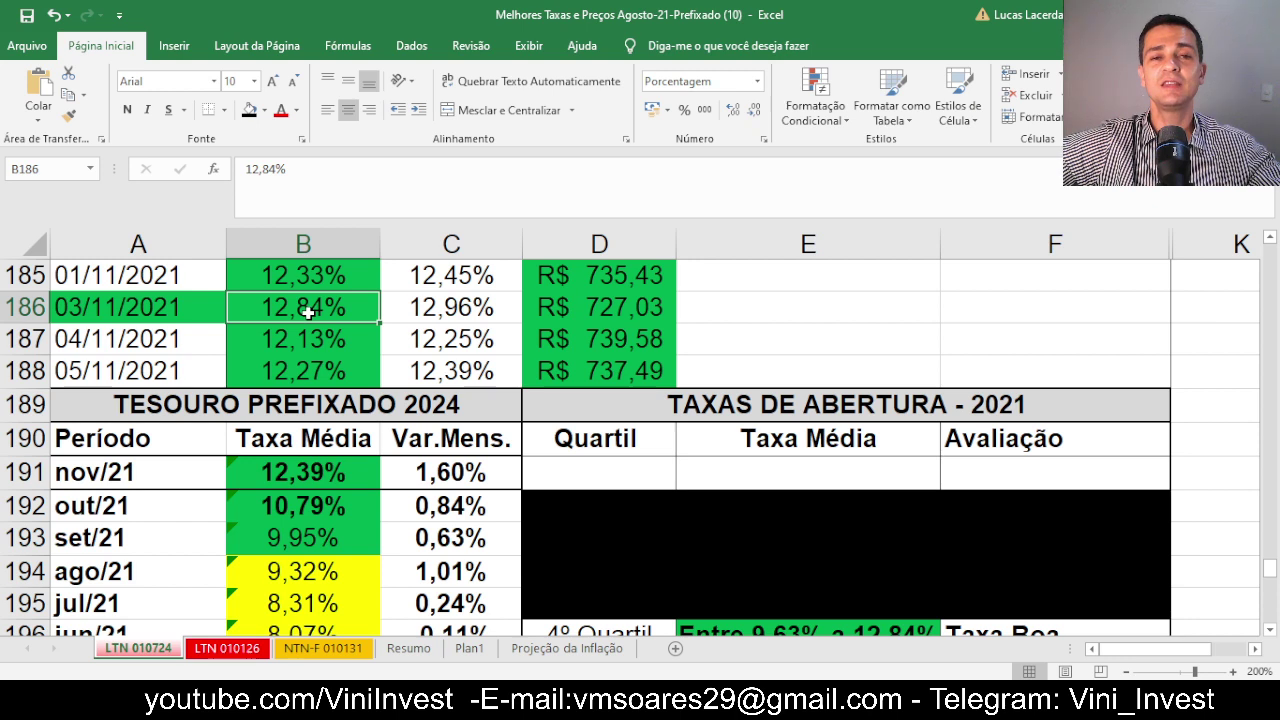
Preview a white fill on the blacked-out quartile rows D192:F195 and reapply the black fill
click(1270, 630)
click(1270, 630)
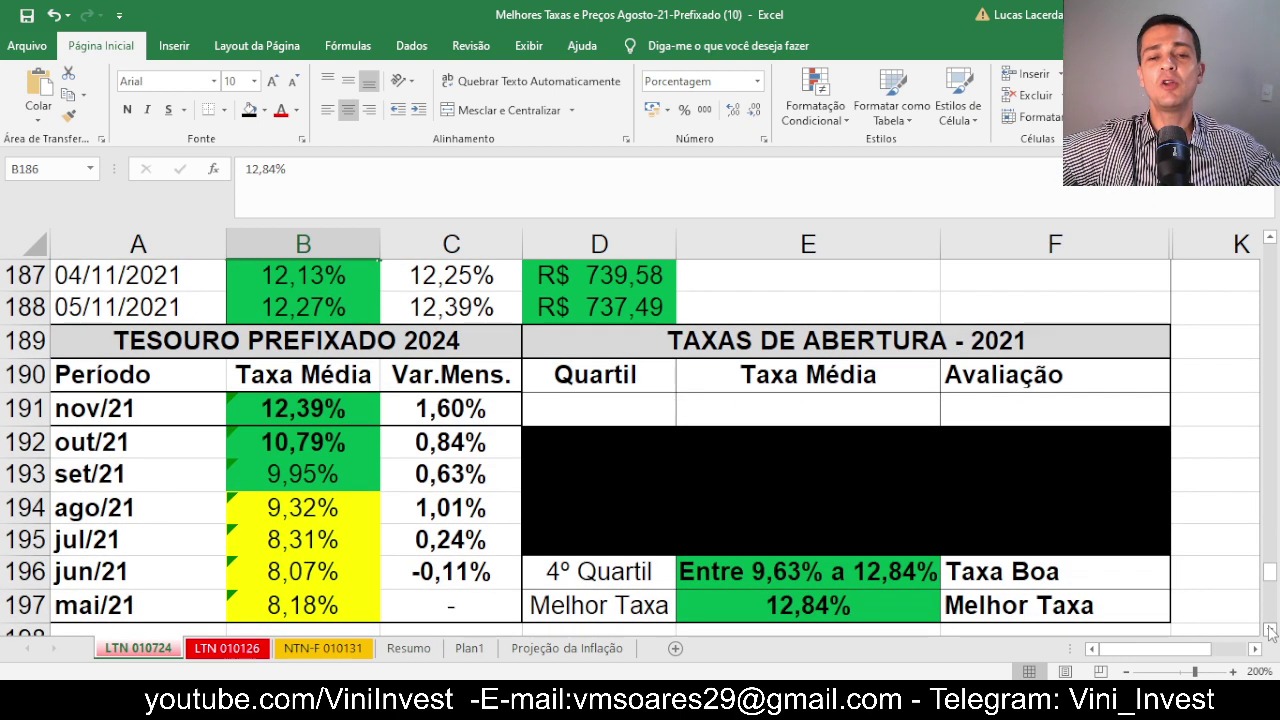
drag(604, 465, 1066, 534)
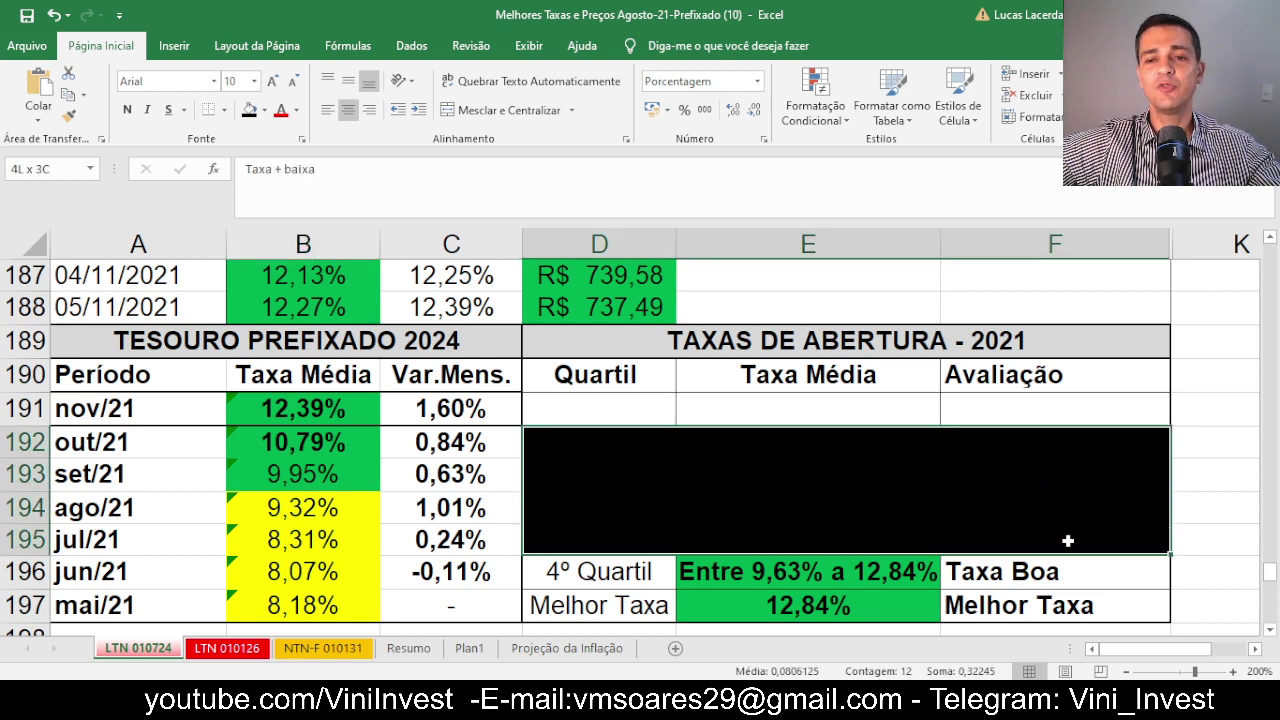
click(264, 110)
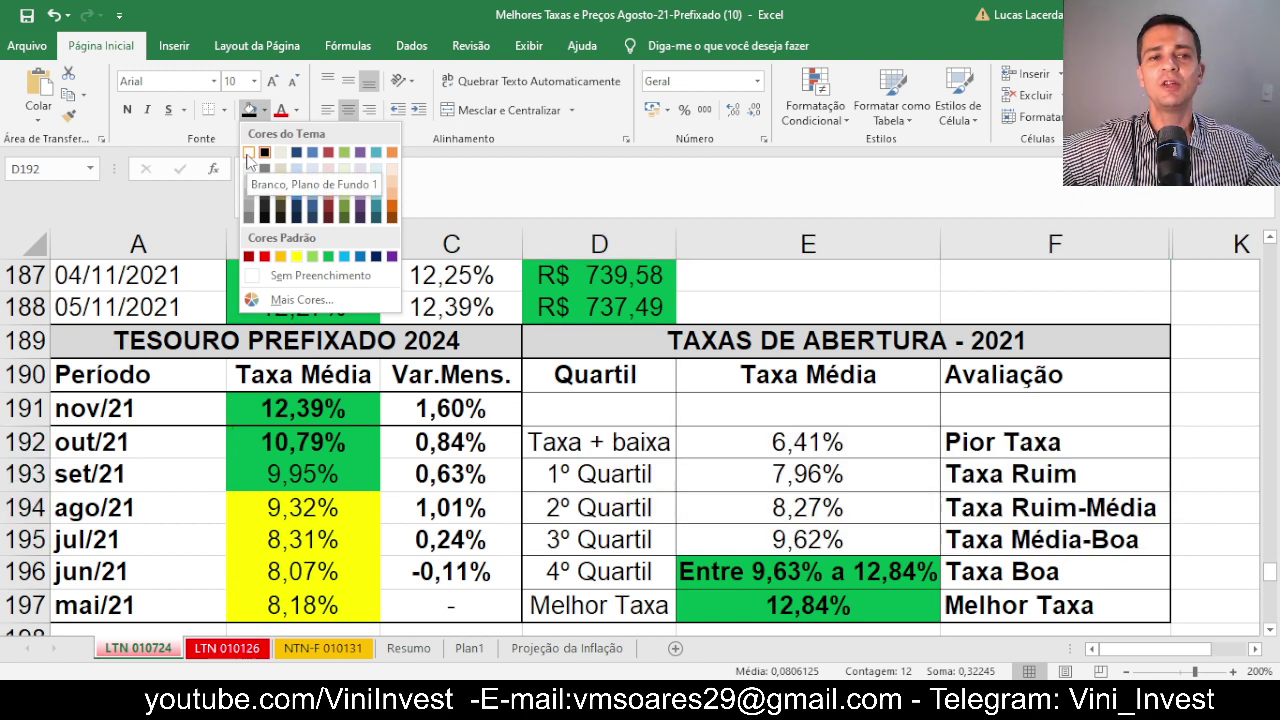
click(264, 152)
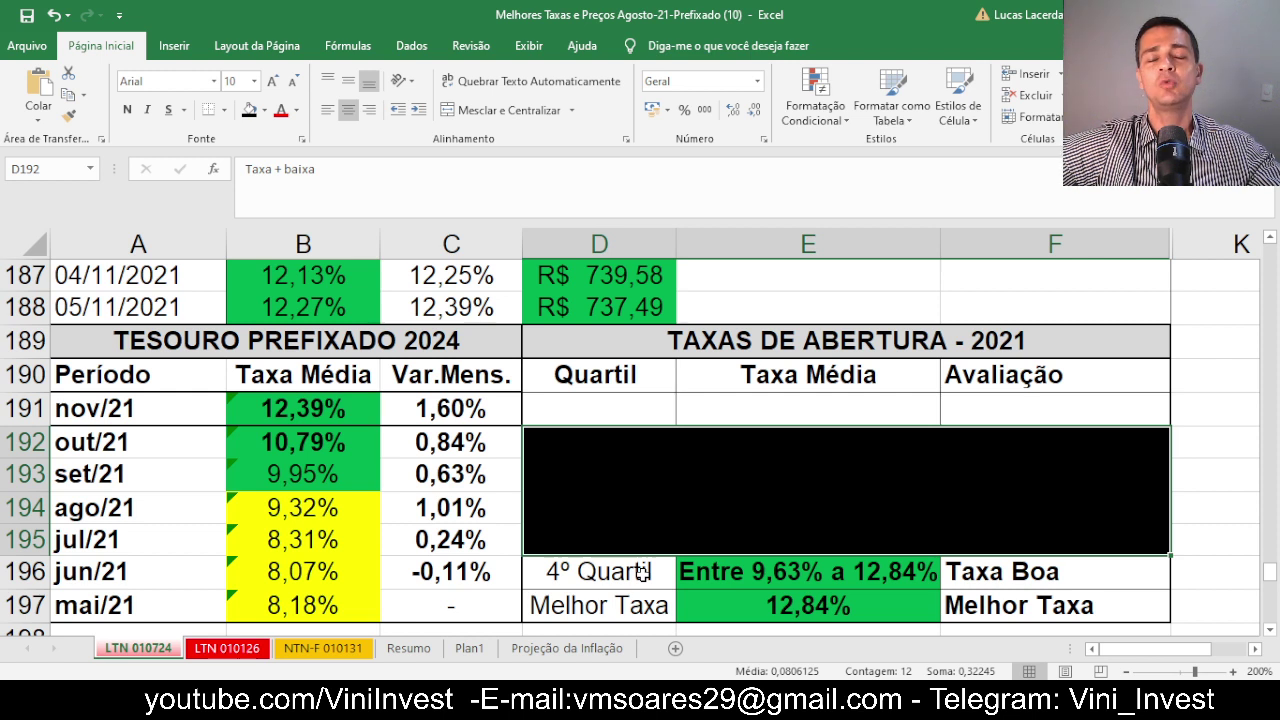
Compare the 05/11/2021 rate with the 4º Quartil range and the Melhor Taxa value in column E
click(732, 573)
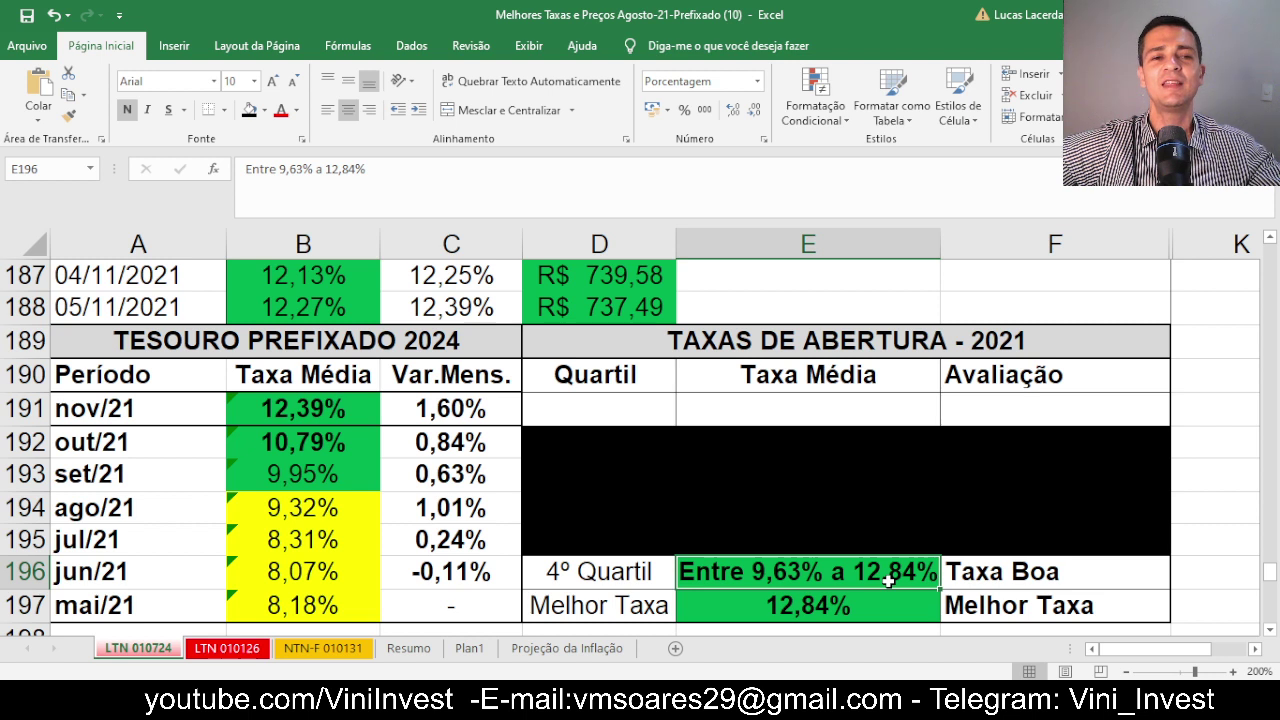
click(14, 307)
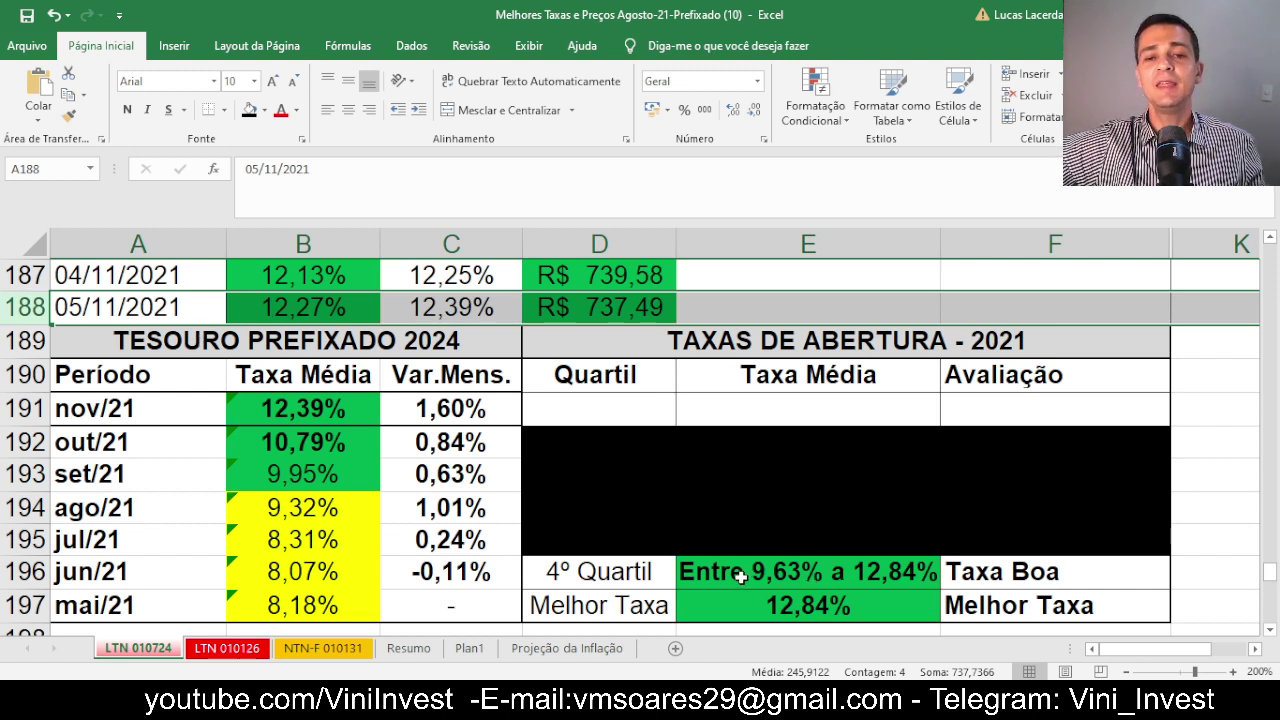
drag(745, 578, 830, 597)
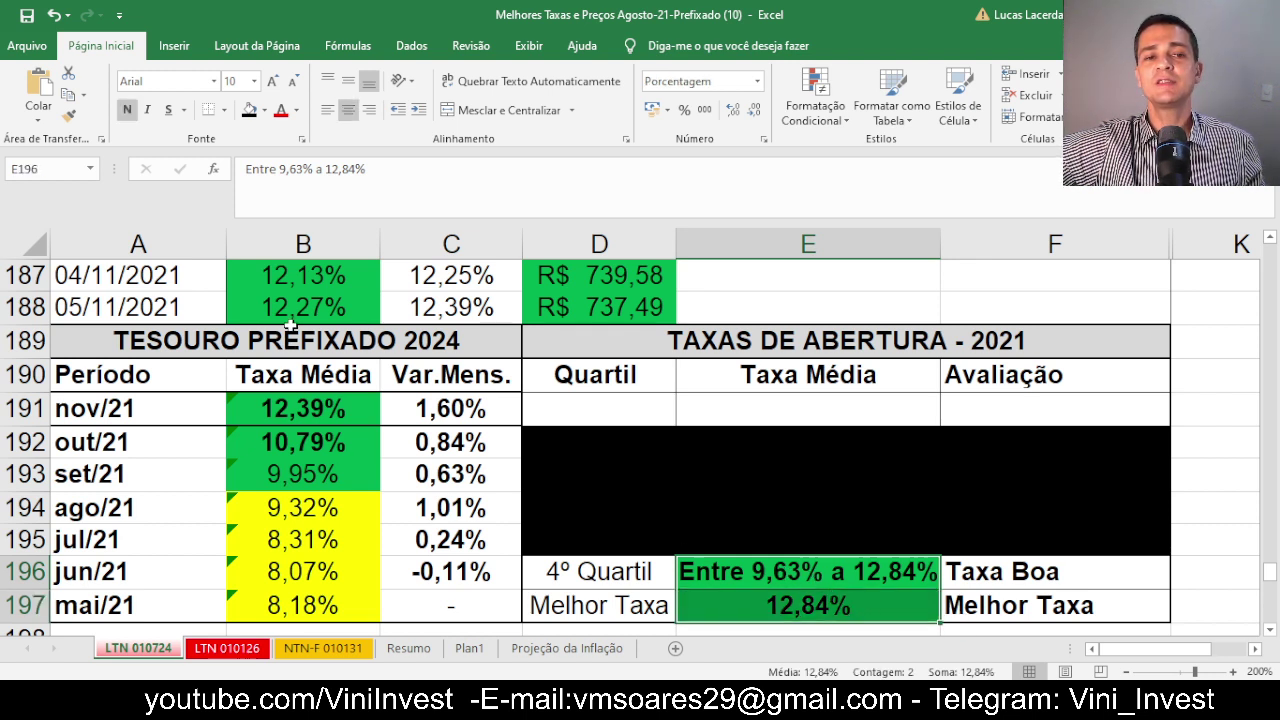
click(780, 600)
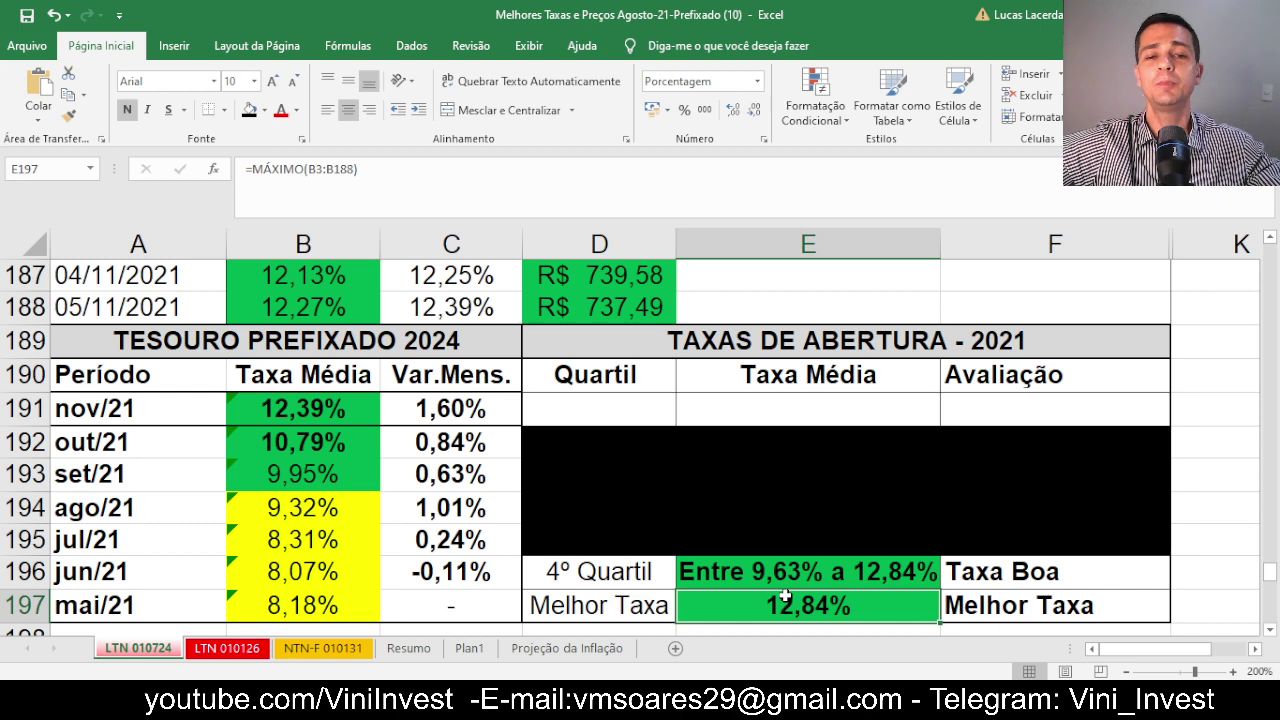
Narrow column K beside the Melhores Preços table and inspect its two green price cells, L192 and L193
drag(1124, 650, 1184, 660)
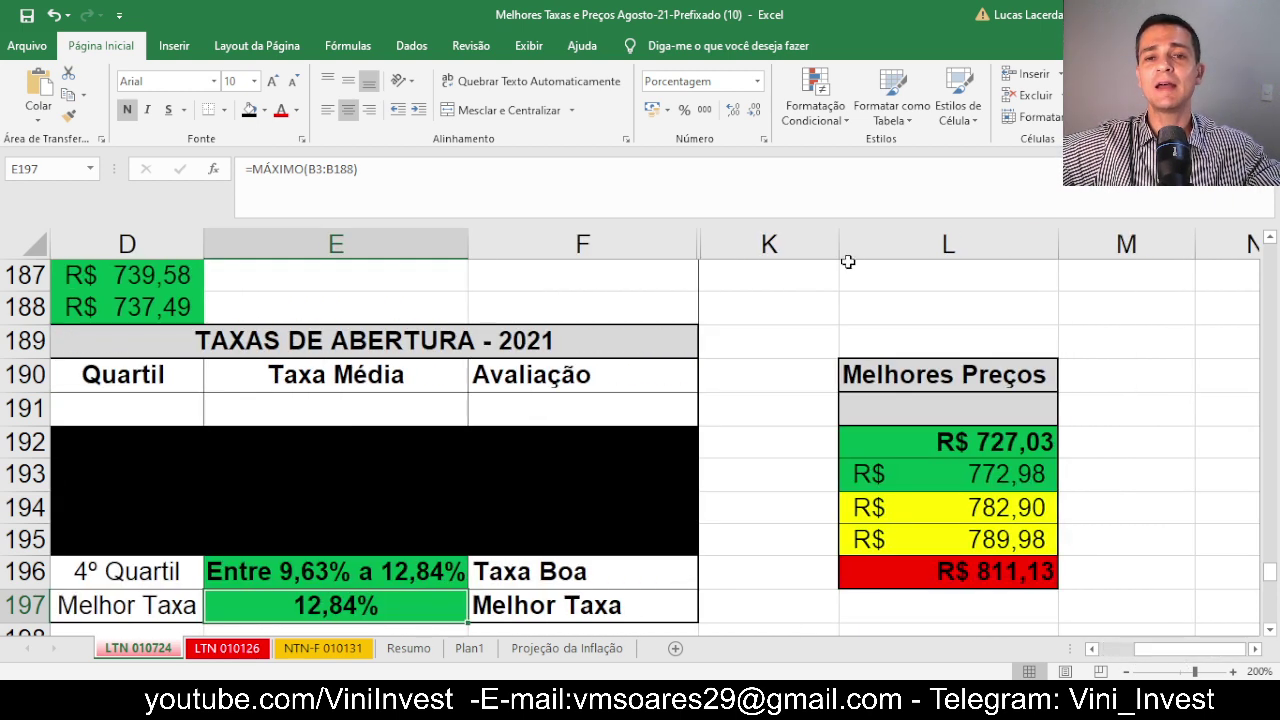
drag(839, 248, 757, 257)
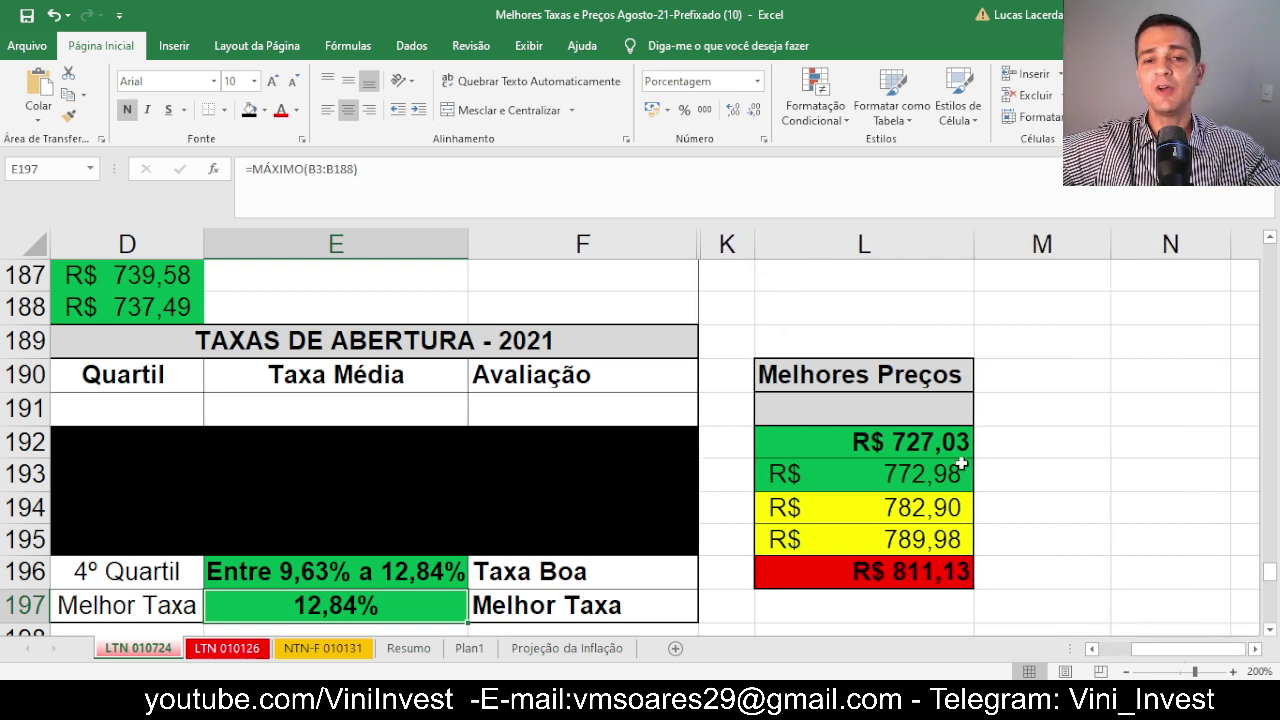
click(912, 440)
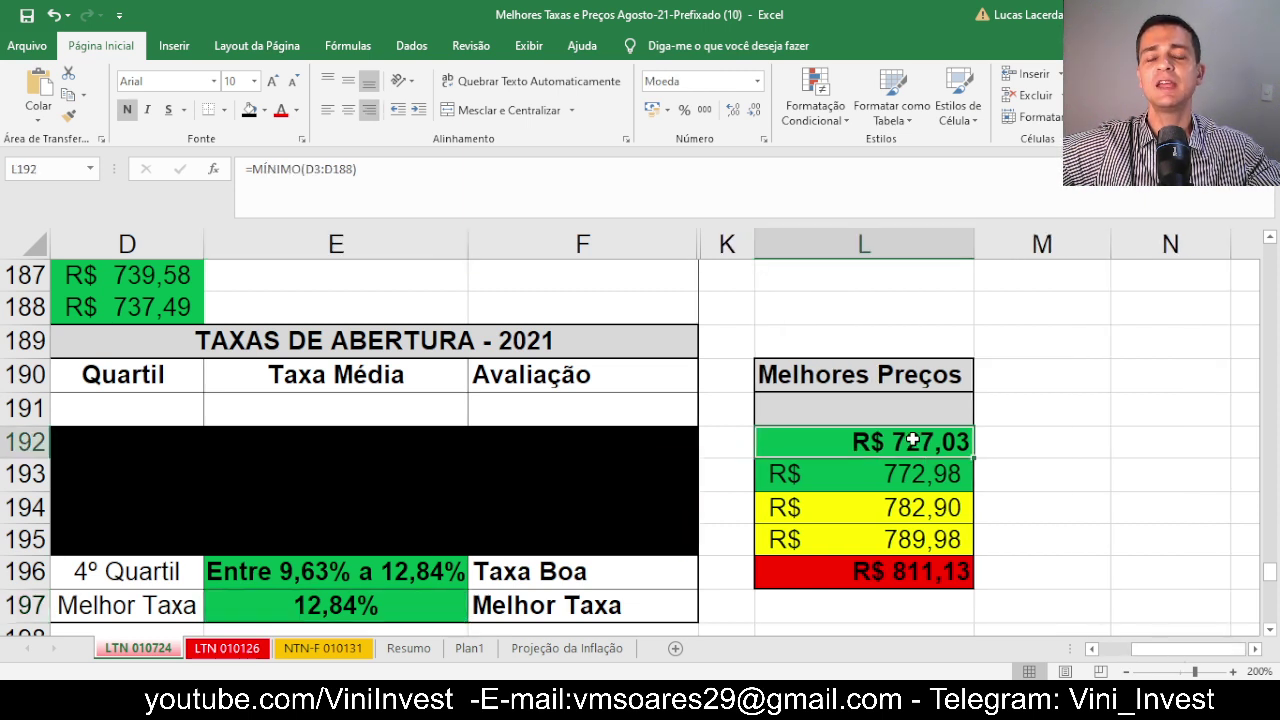
click(909, 472)
Check the price recorded for 03/11/2021 in column D and review the 2024 summary table below it
drag(1130, 652, 1103, 662)
scroll(746, 412, up, 1)
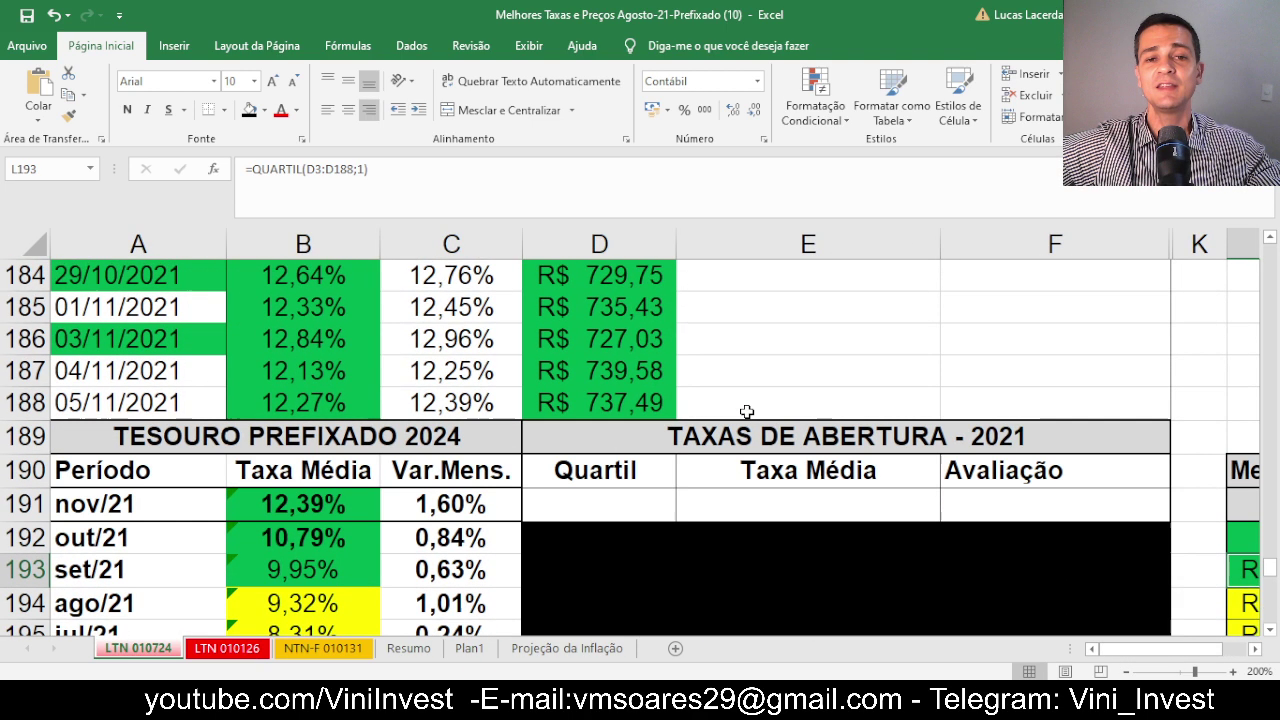
click(10, 338)
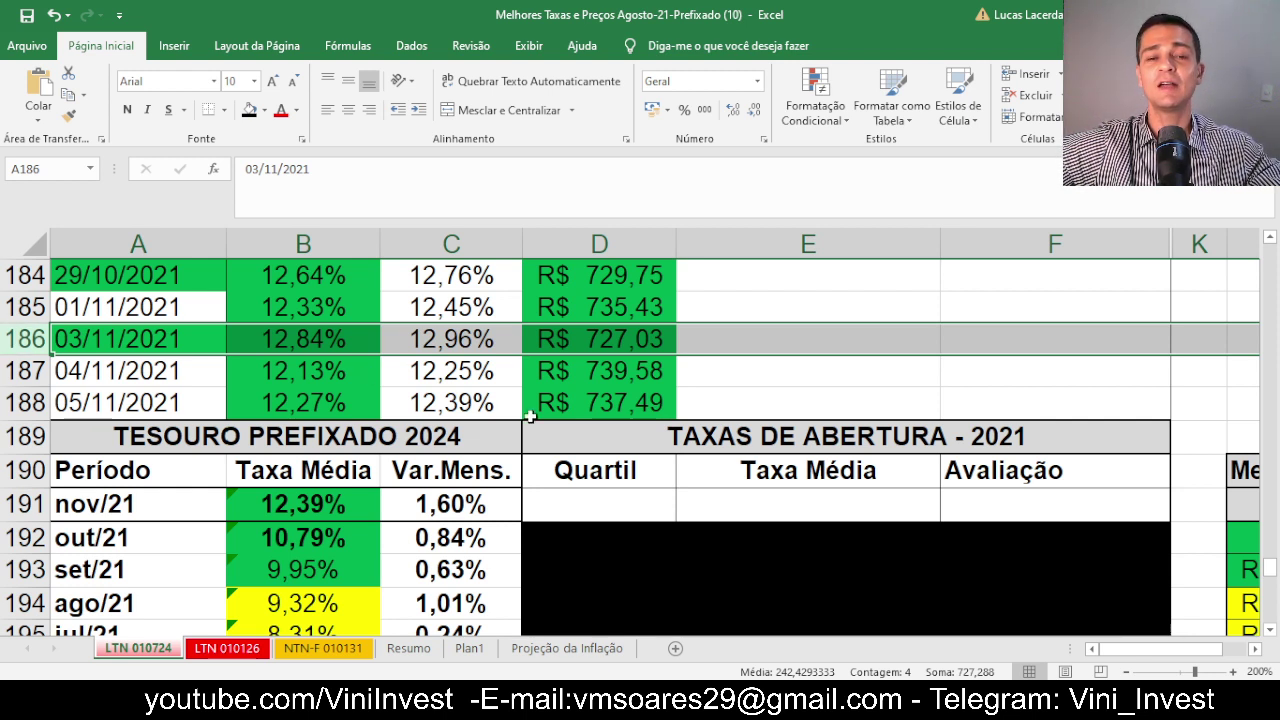
click(652, 335)
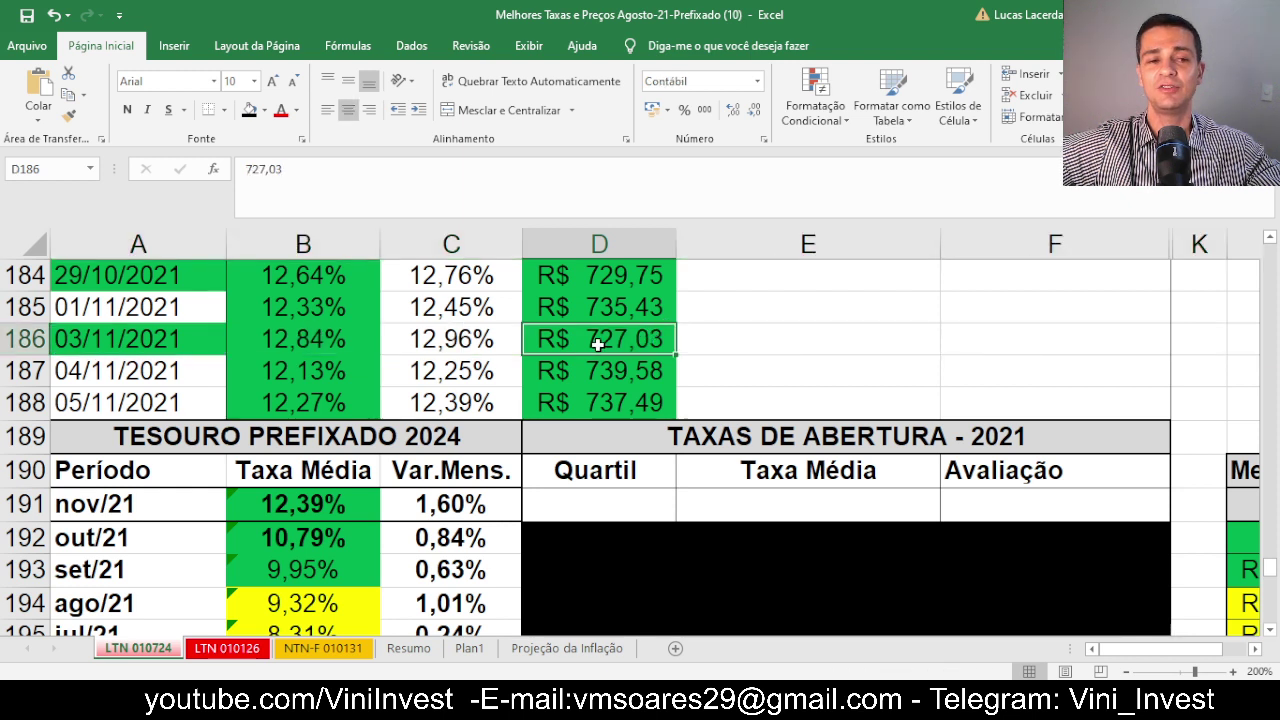
click(8, 338)
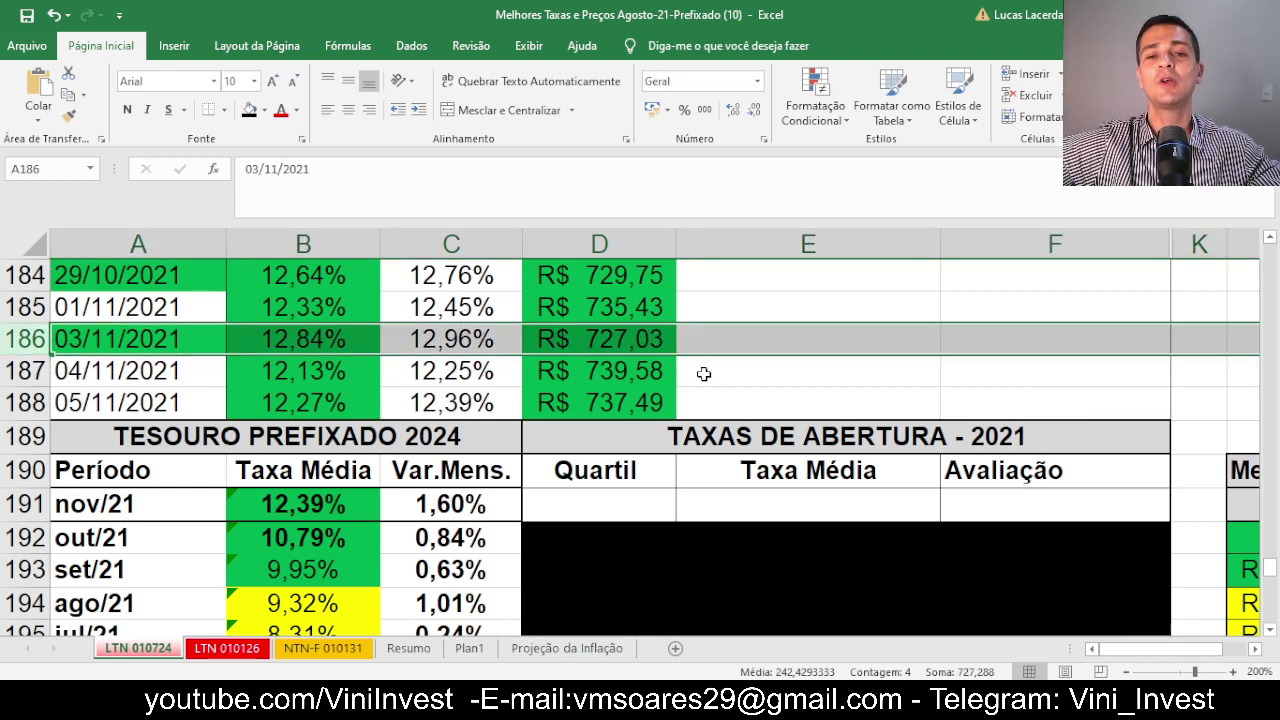
click(1269, 630)
click(1269, 630)
click(1269, 630)
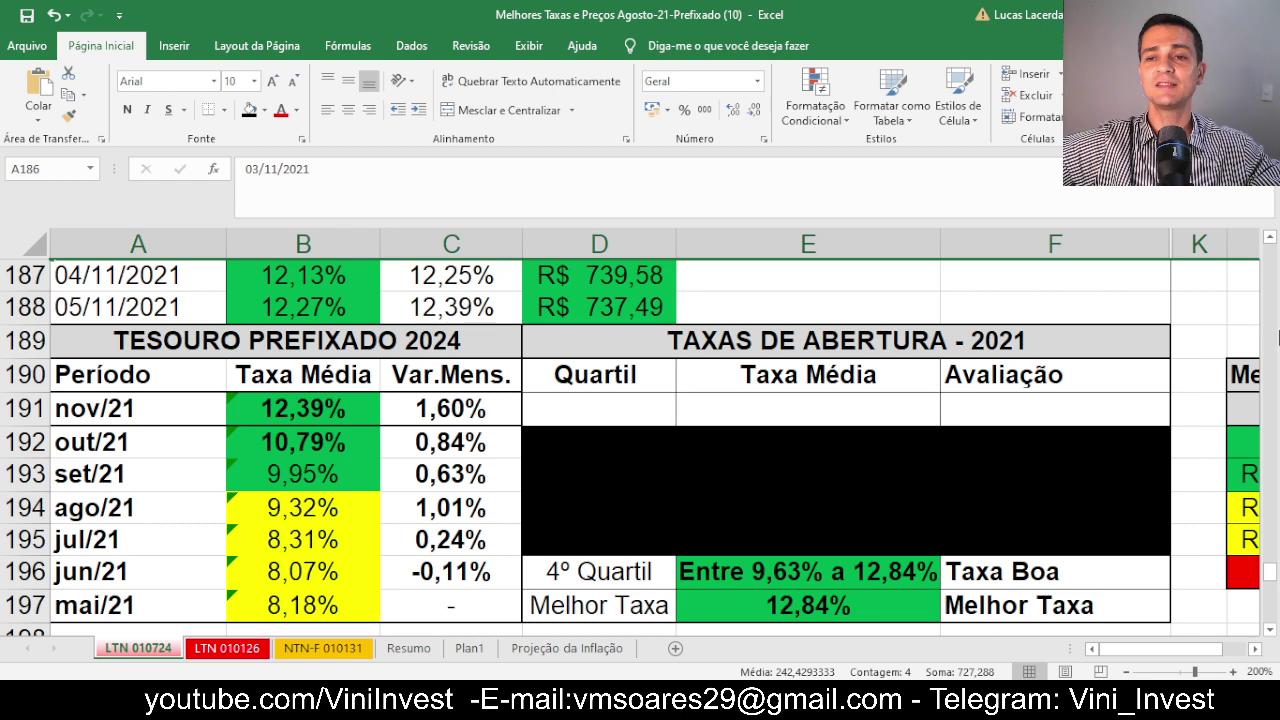
click(1270, 239)
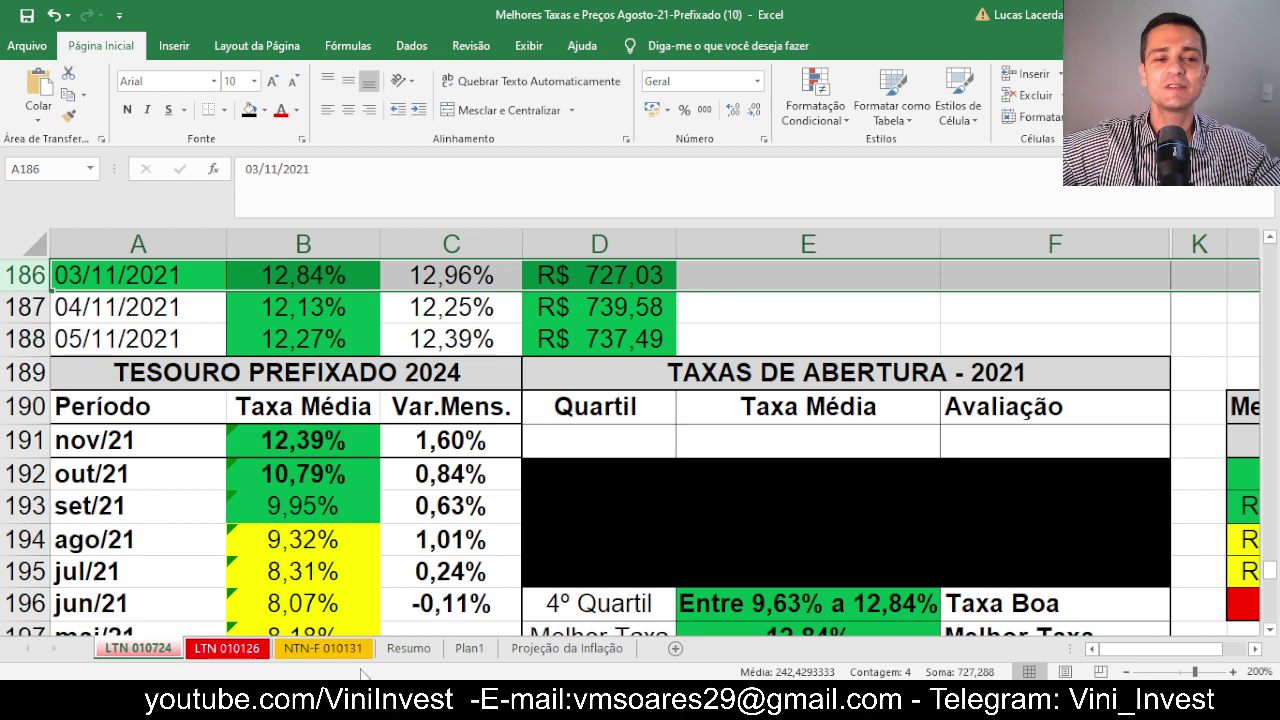
Open the LTN 010126 sheet and view the Tesouro Prefixado 2026 monthly average rate chart
click(238, 648)
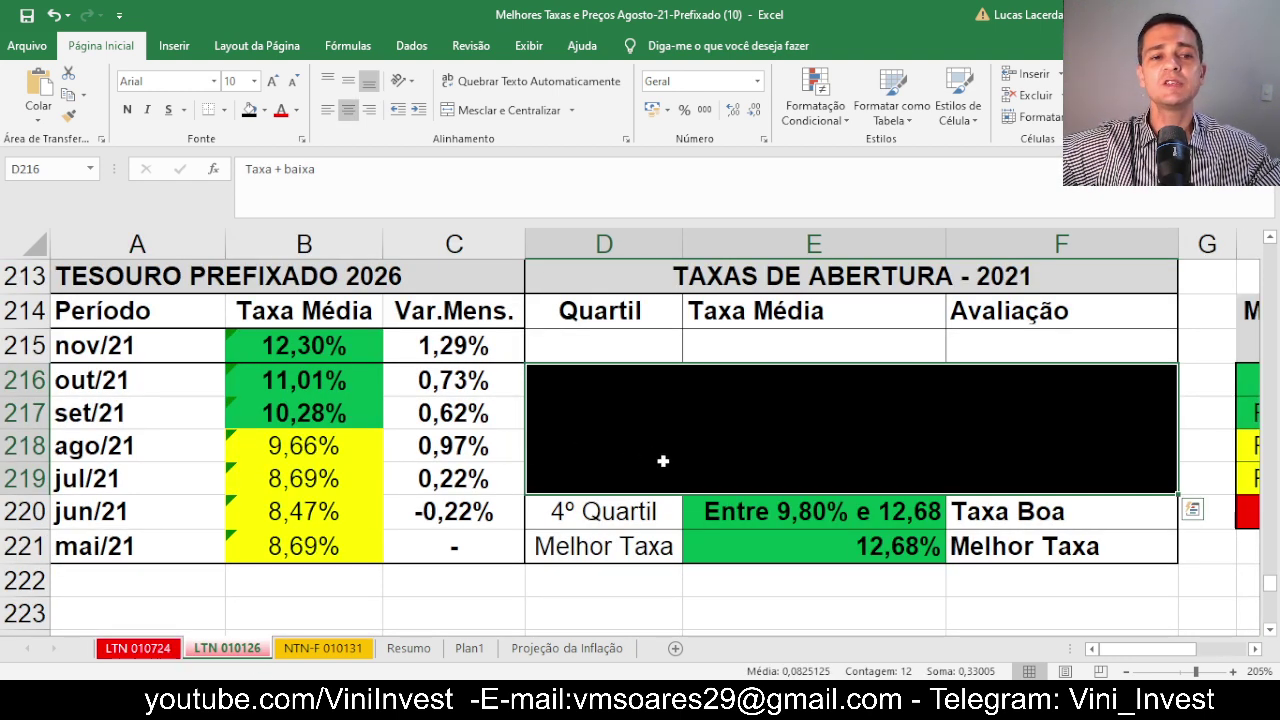
scroll(848, 478, down, 5)
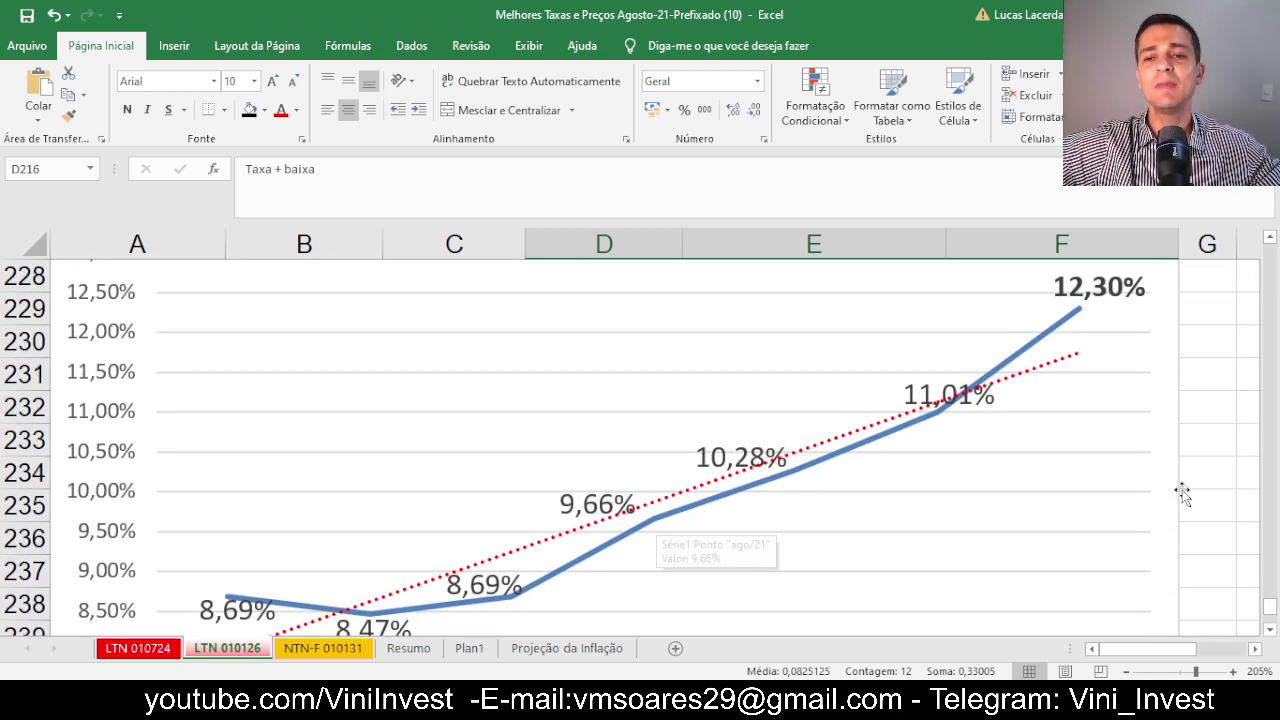
Examine the monthly average rates and select the dotted trend line in the Tesouro Prefixado 2026 chart
click(1270, 629)
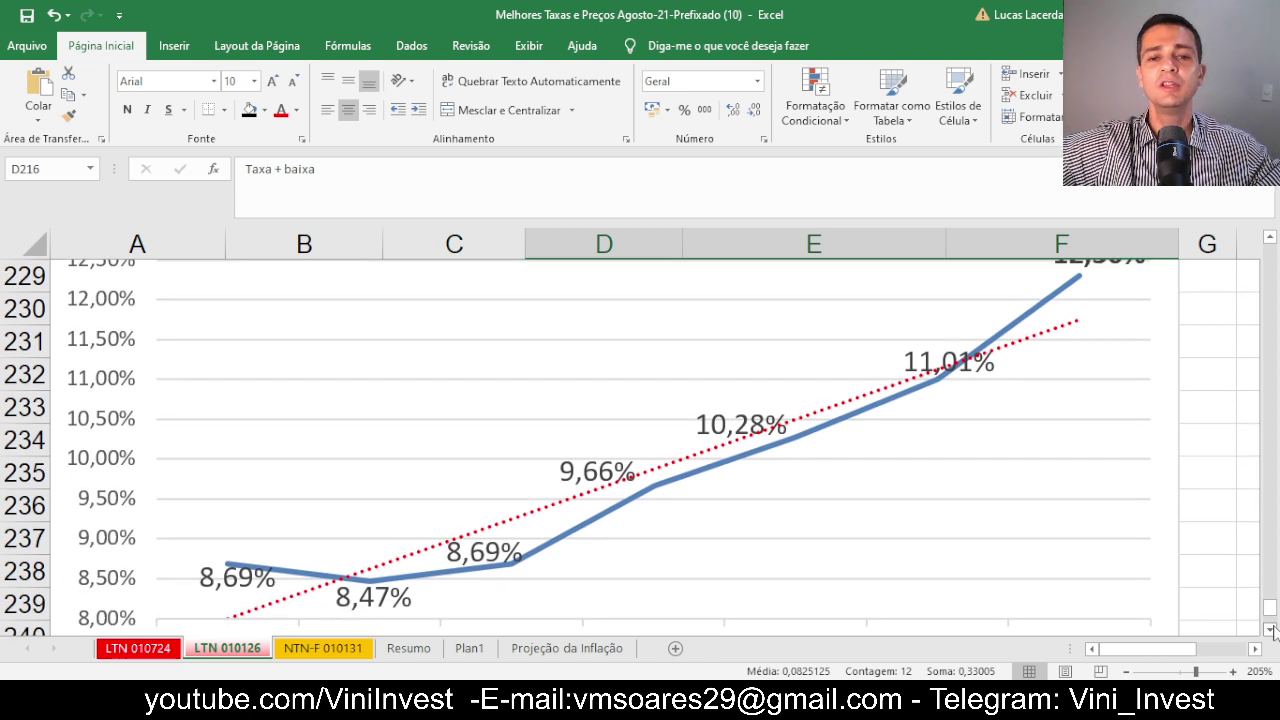
click(1270, 238)
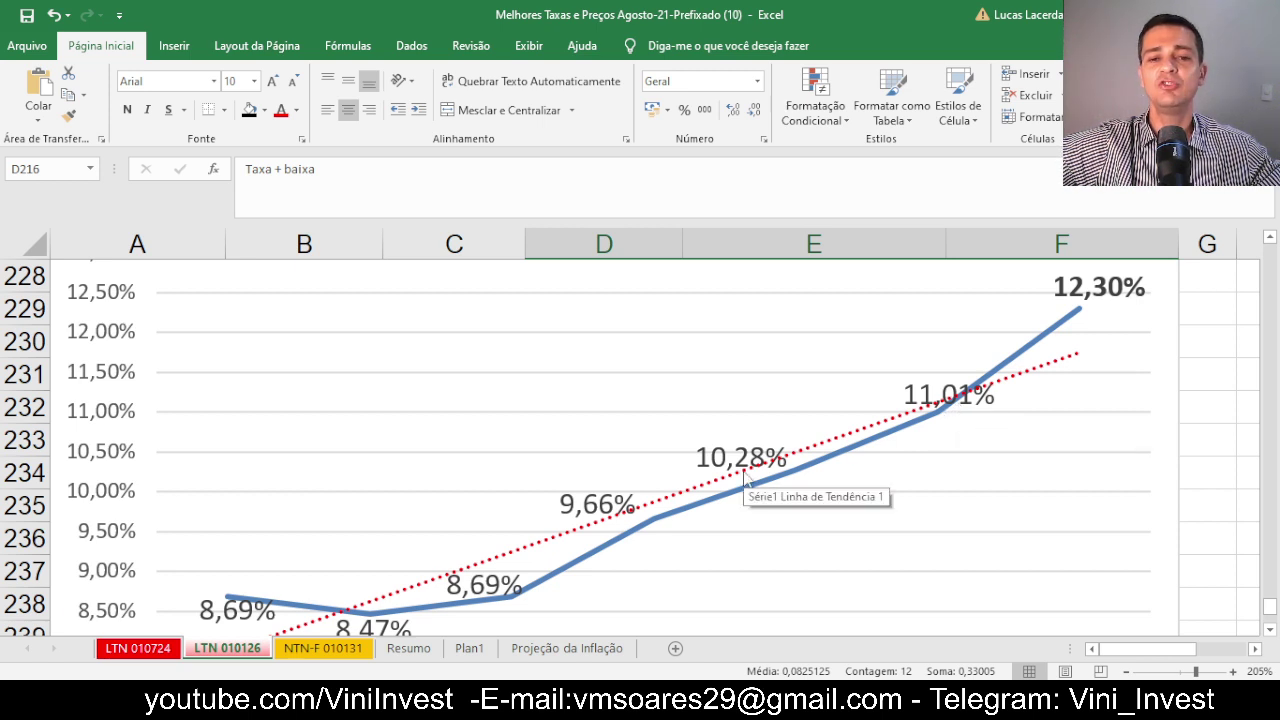
click(838, 431)
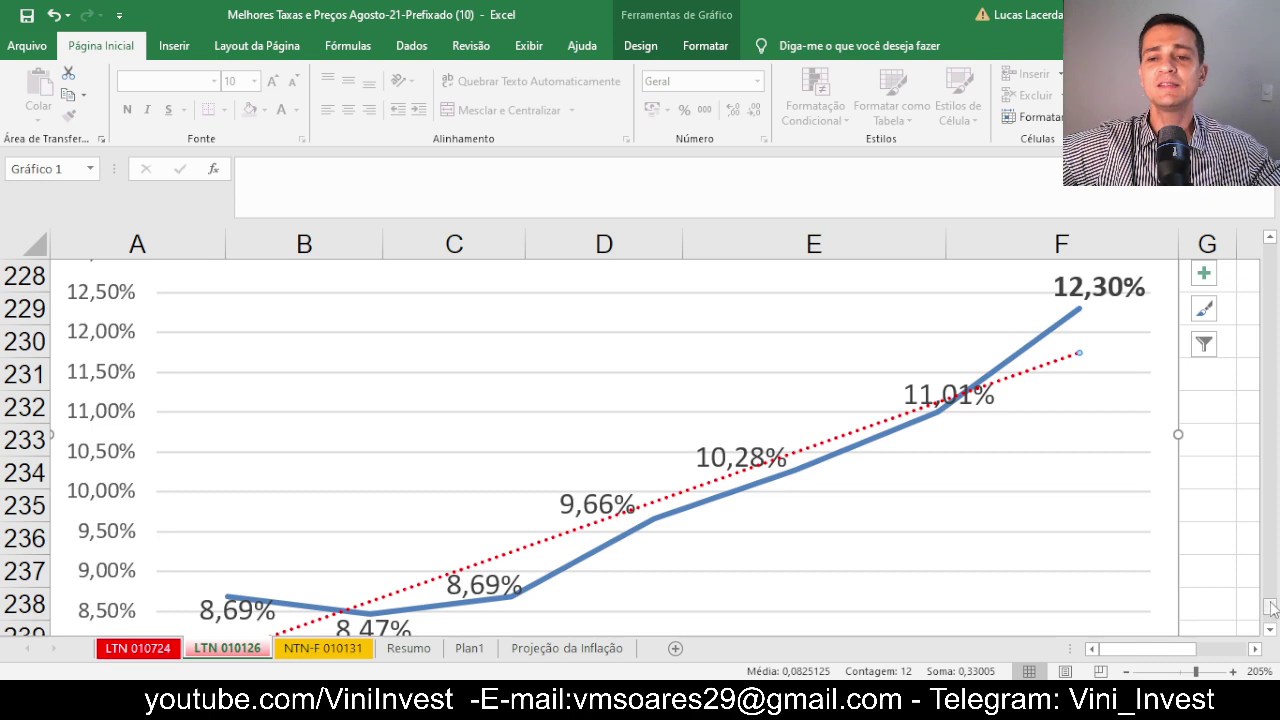
Review the nov/21 row of the Tesouro Prefixado 2026 summary table and the daily row for 03/11/2021 above it
scroll(1214, 411, up, 5)
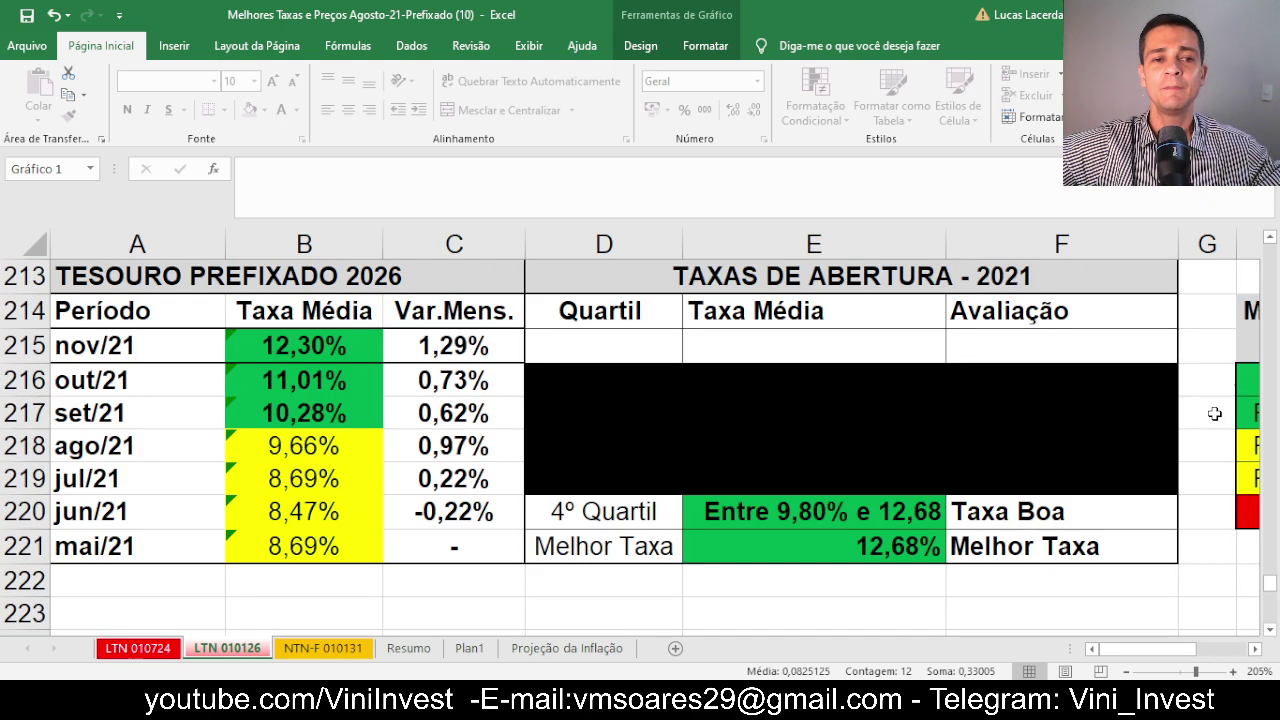
click(30, 345)
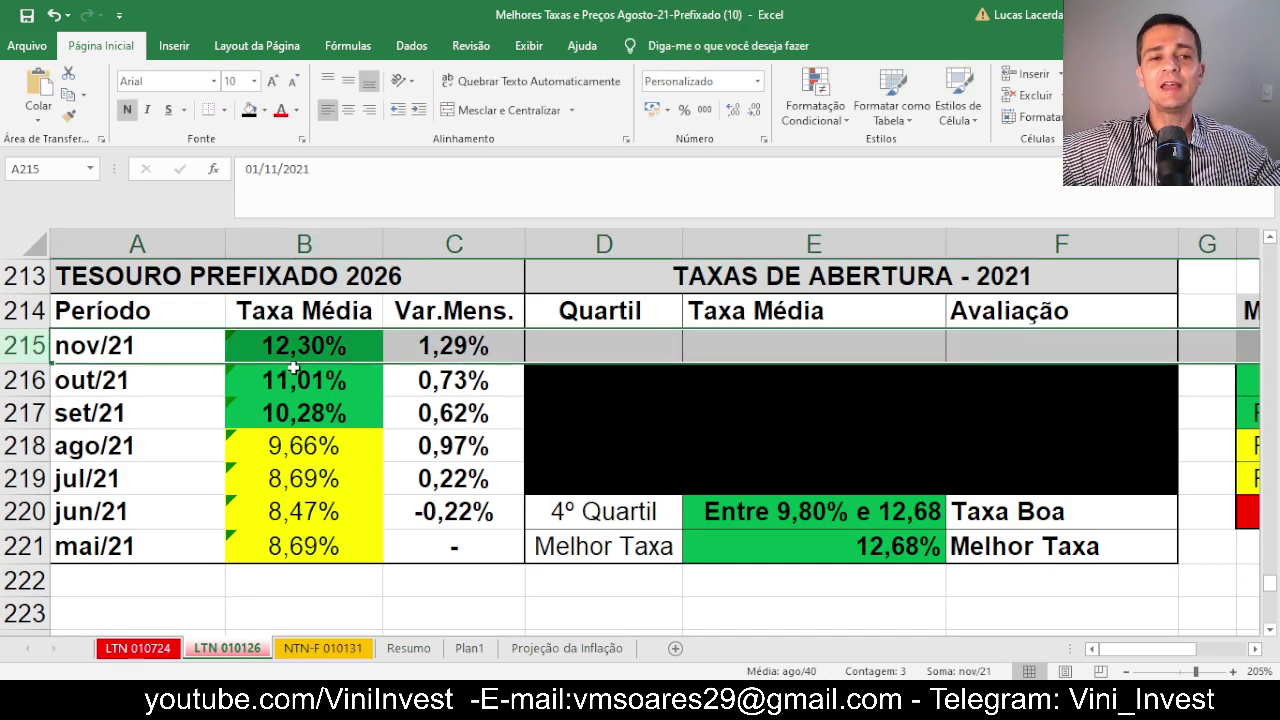
click(1270, 237)
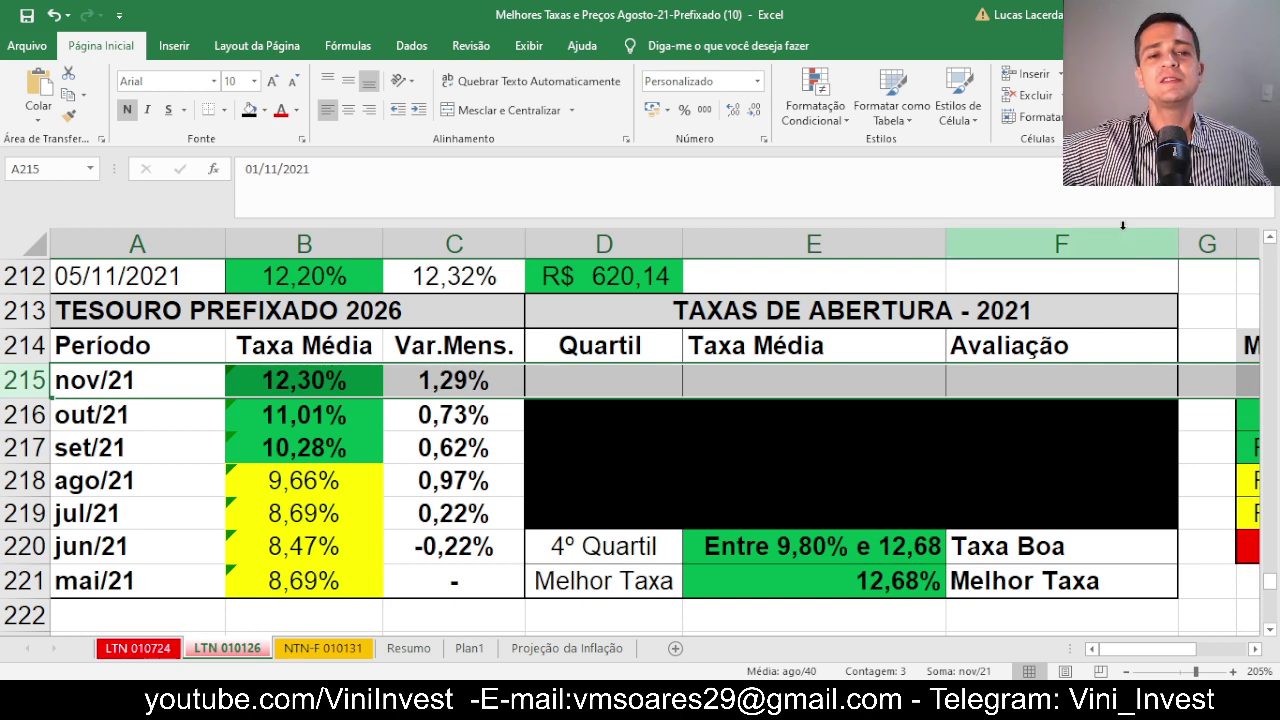
click(1270, 237)
click(1270, 237)
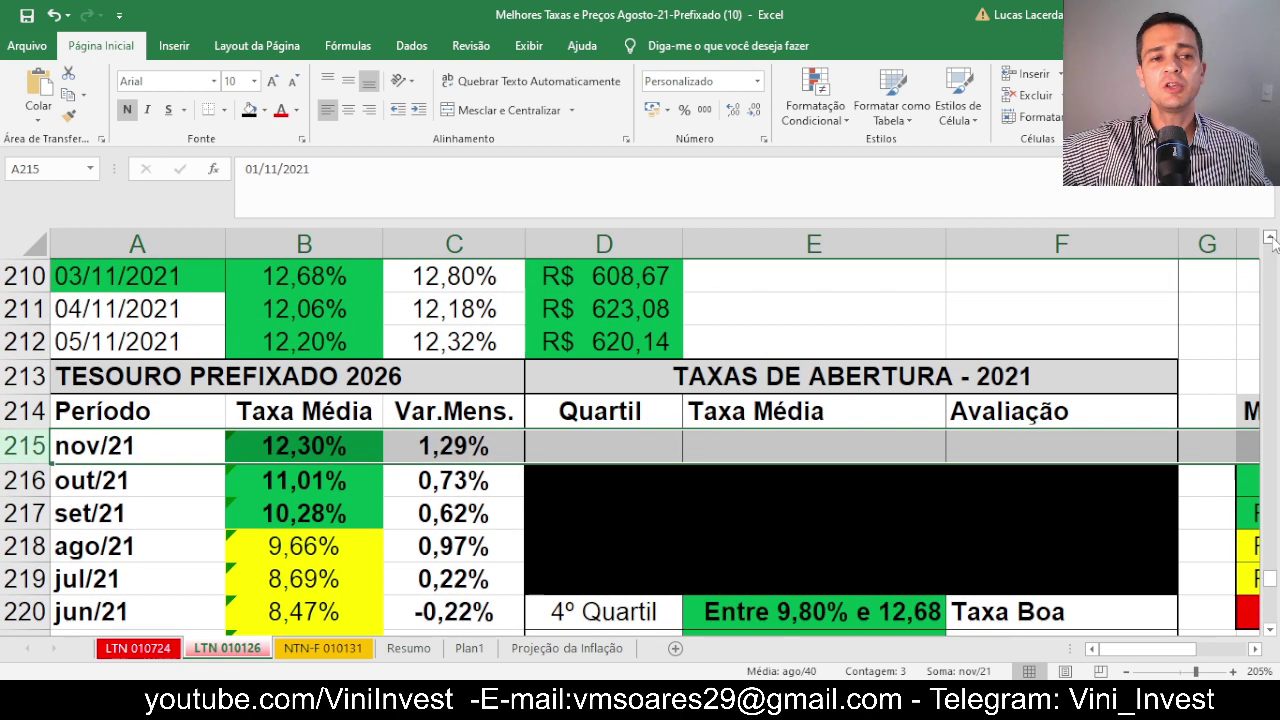
click(22, 276)
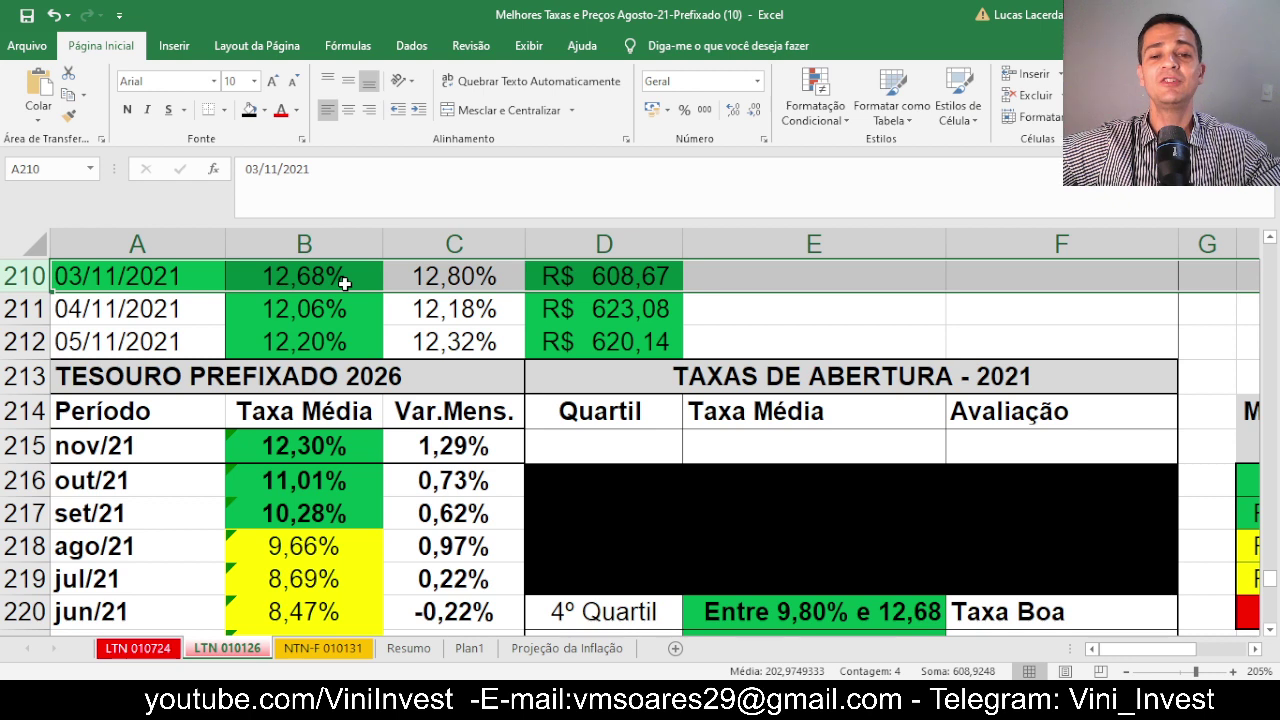
Compare the 2026 bond's 05/11/2021 row with the 4º Quartil range and Melhor Taxa cells, E220 and E221
click(1269, 629)
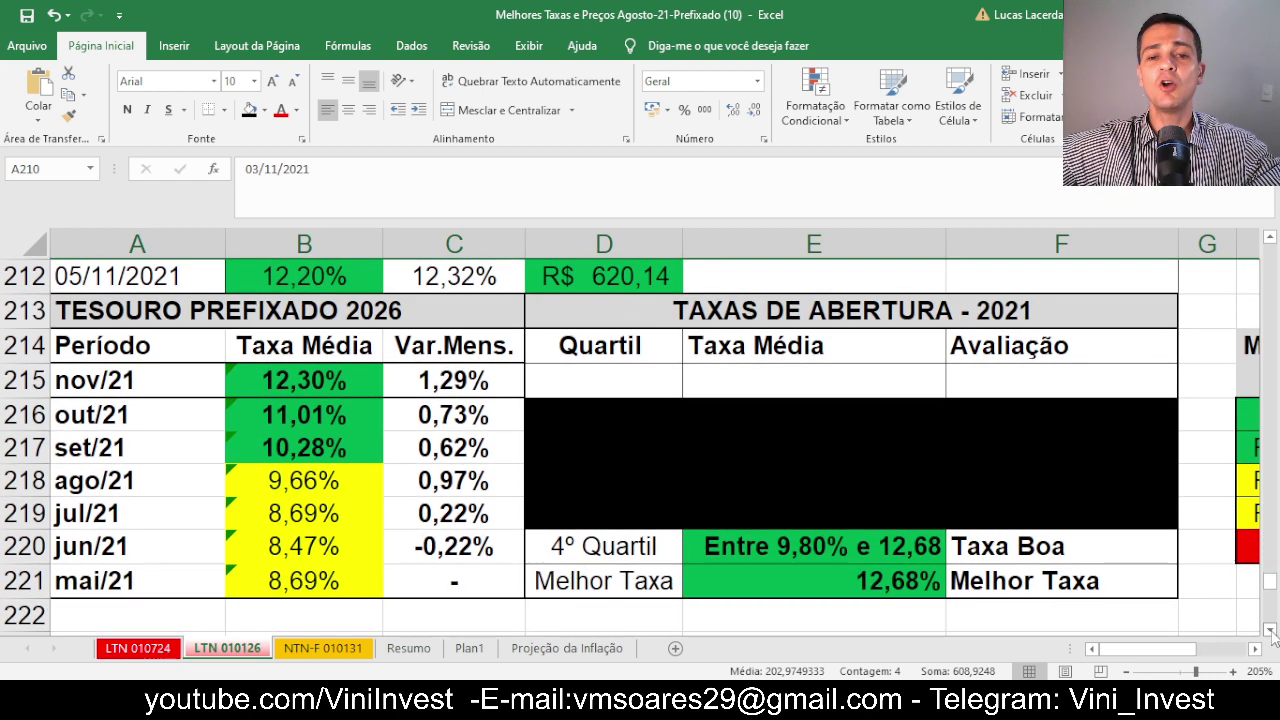
click(813, 551)
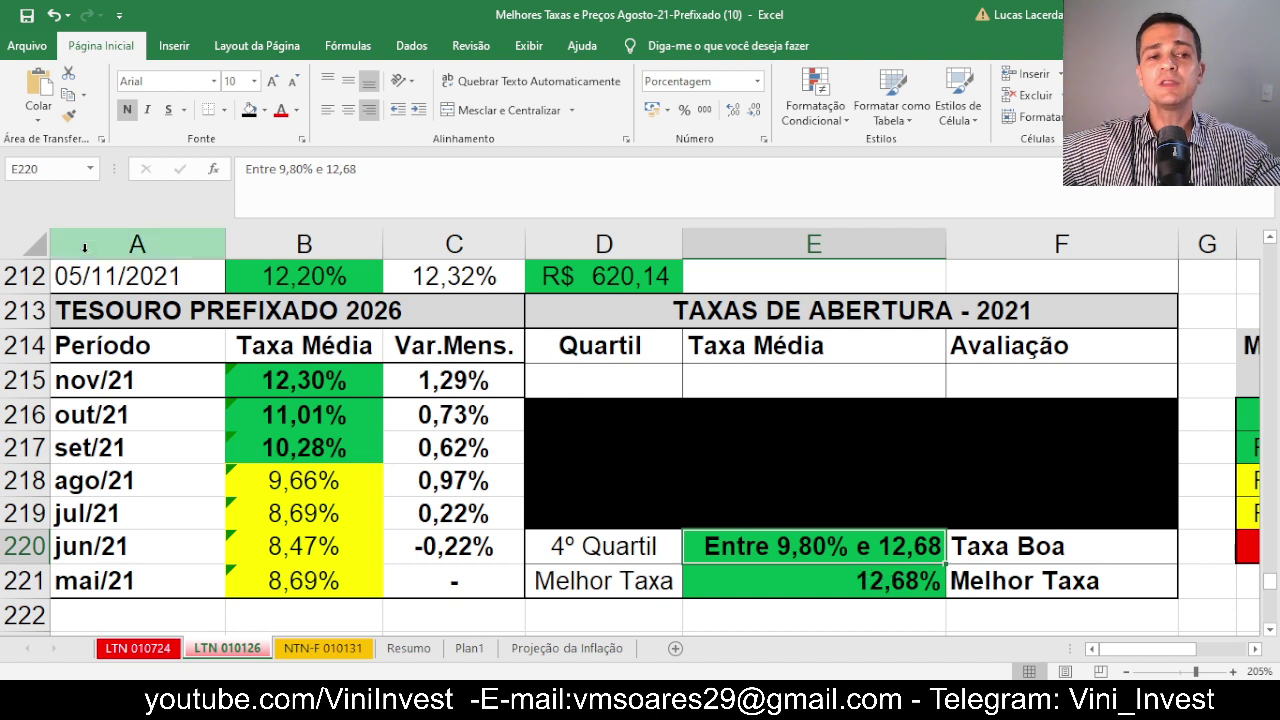
click(8, 276)
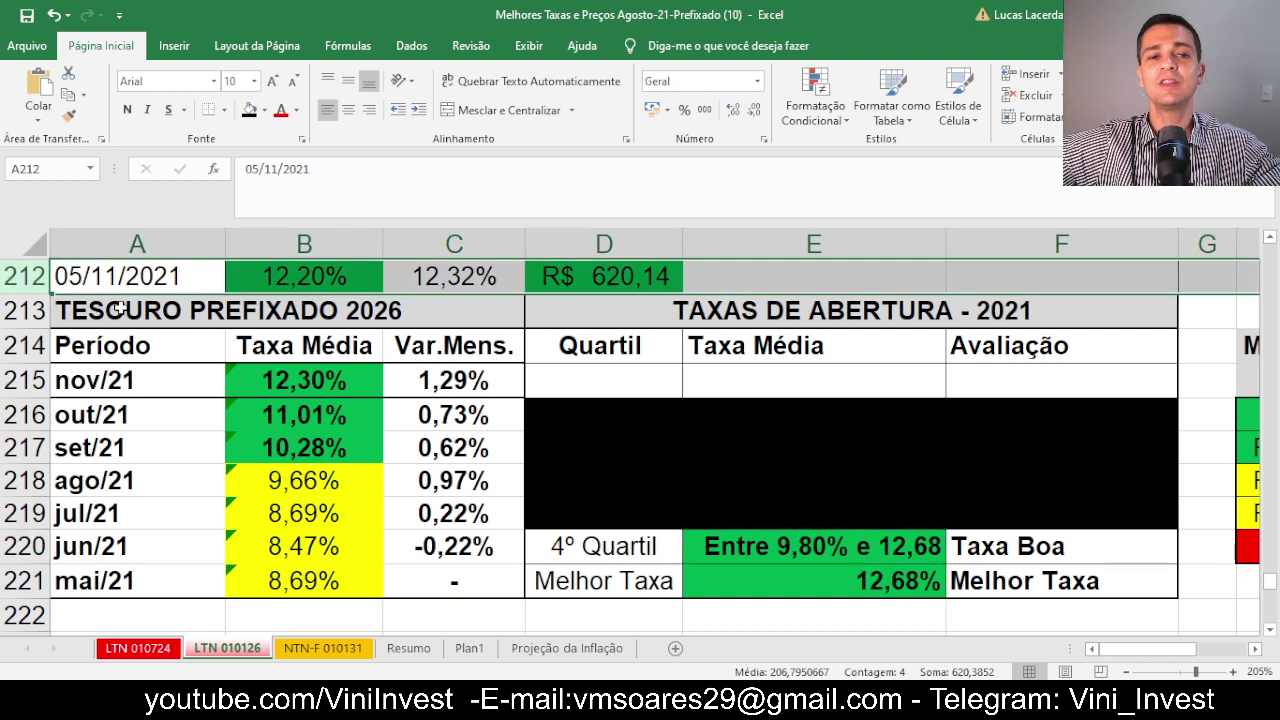
click(824, 588)
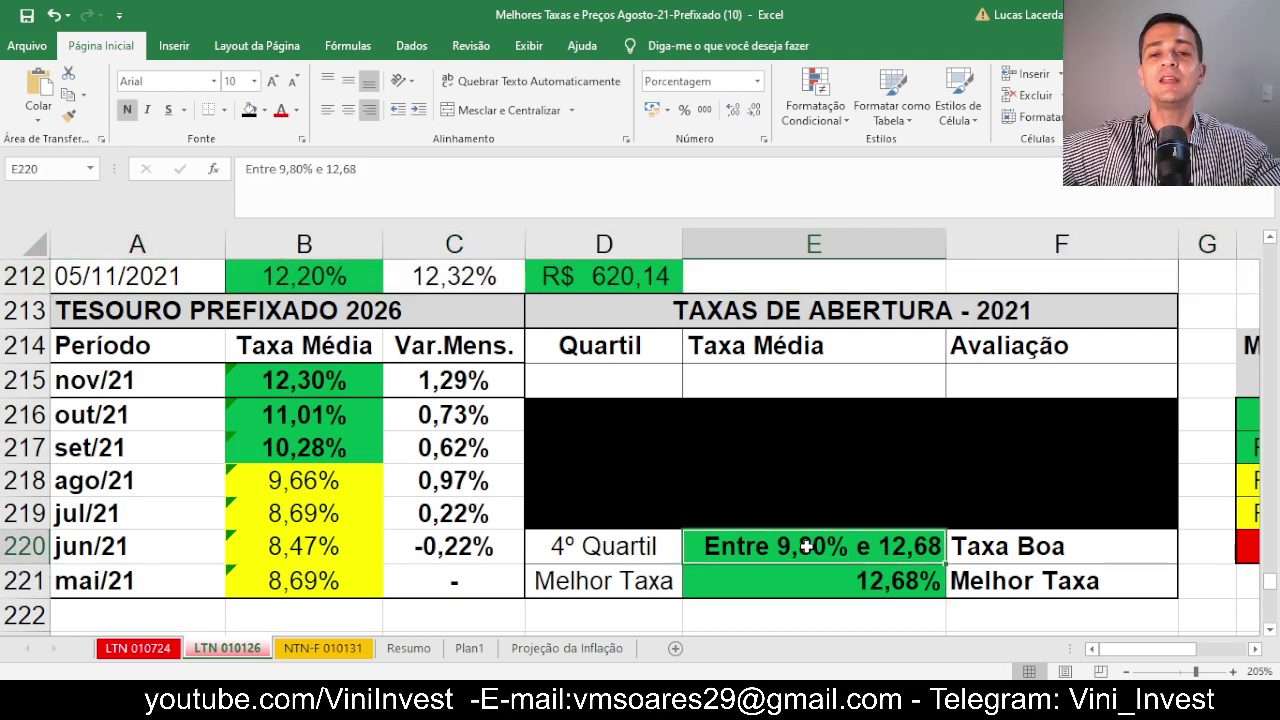
click(806, 546)
drag(806, 546, 800, 580)
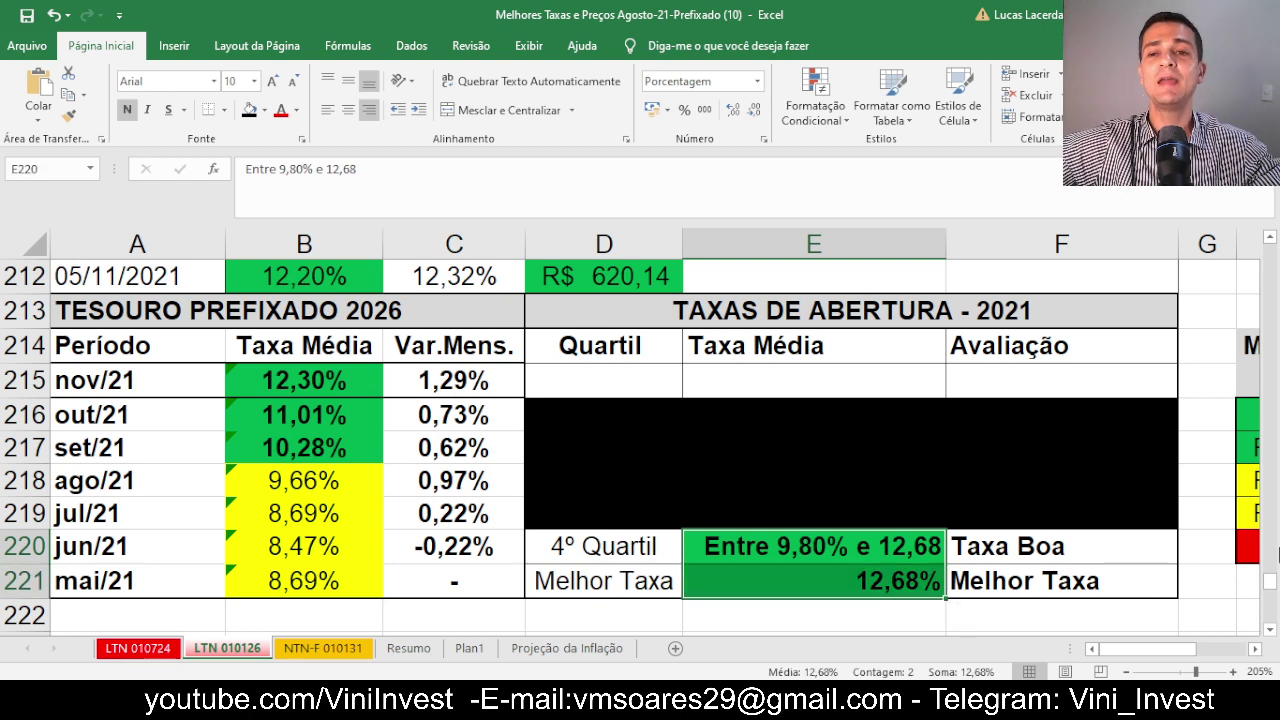
Inspect the two green Melhores Preços cells, H216 and H217, against the 03/11/2021 price on the 2026 sheet
click(1269, 237)
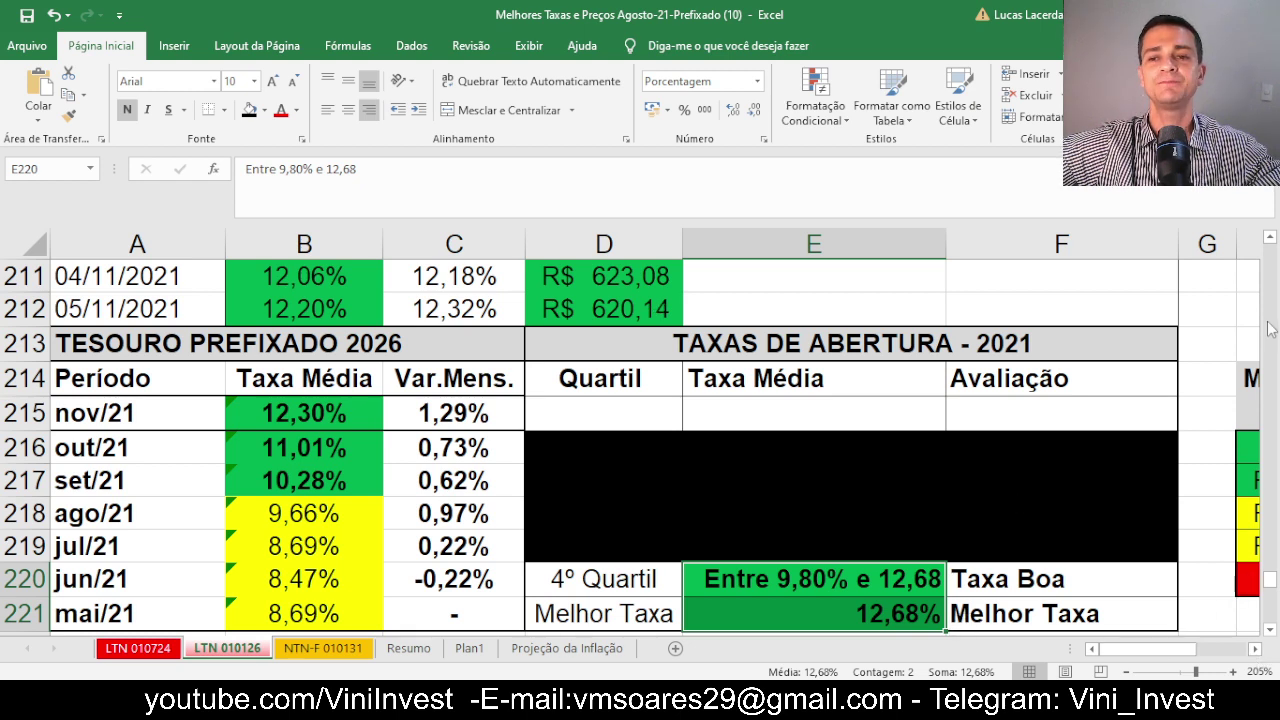
click(1270, 237)
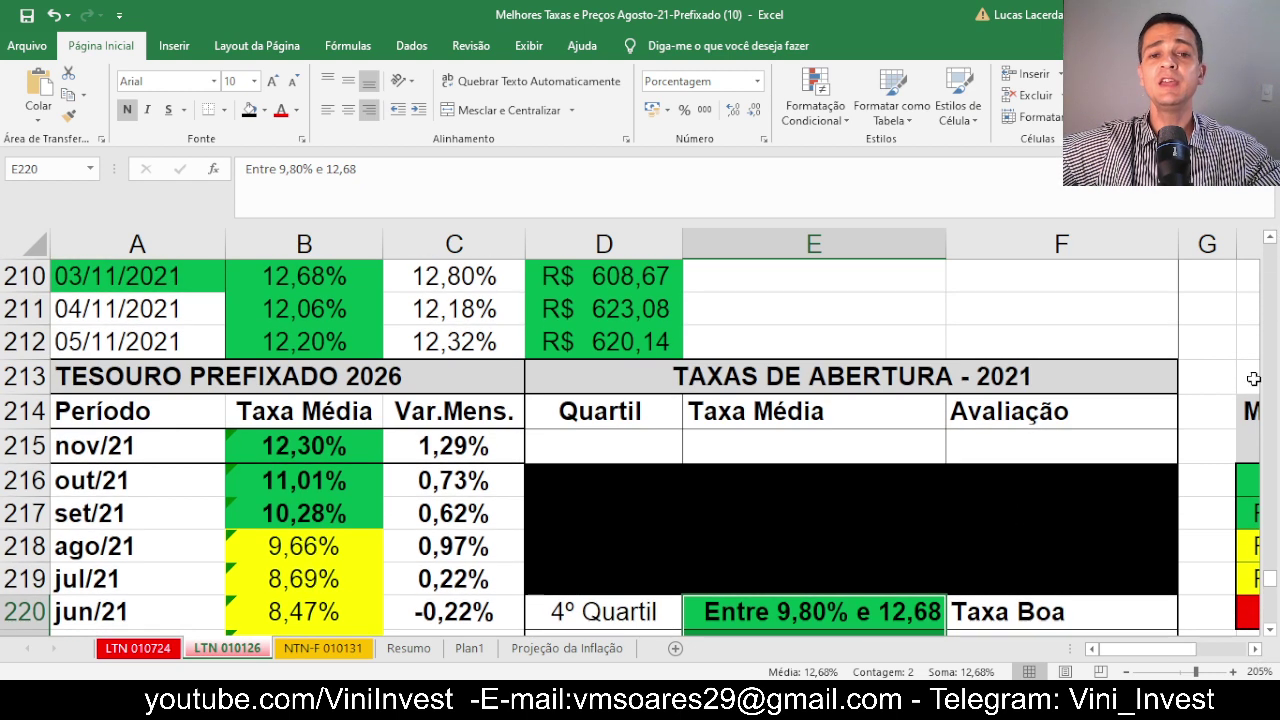
click(1255, 650)
click(1255, 650)
click(1057, 485)
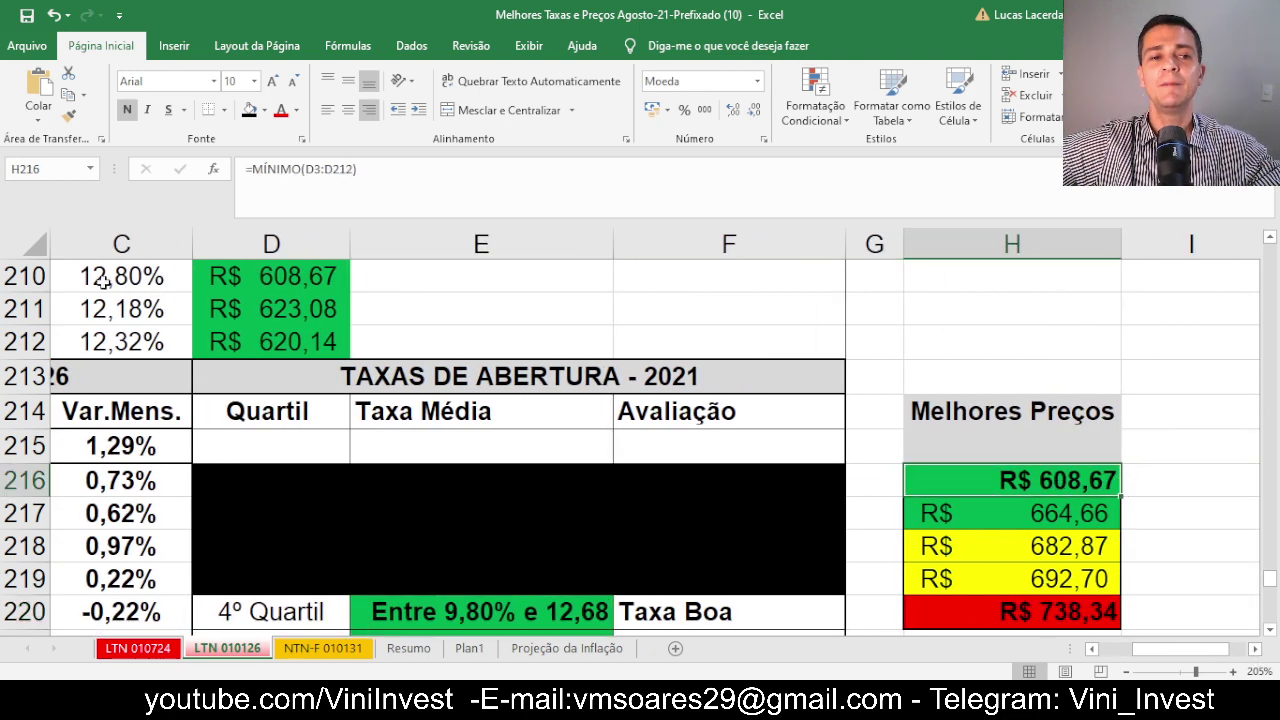
click(30, 278)
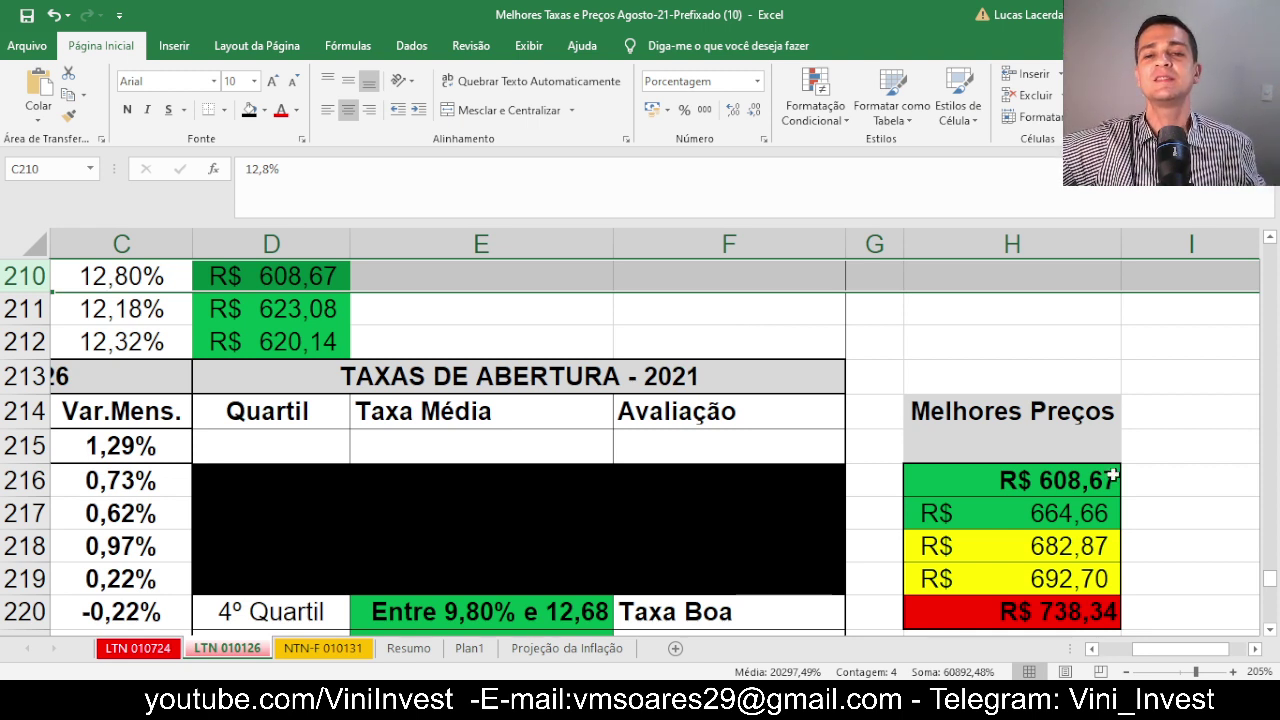
click(1080, 486)
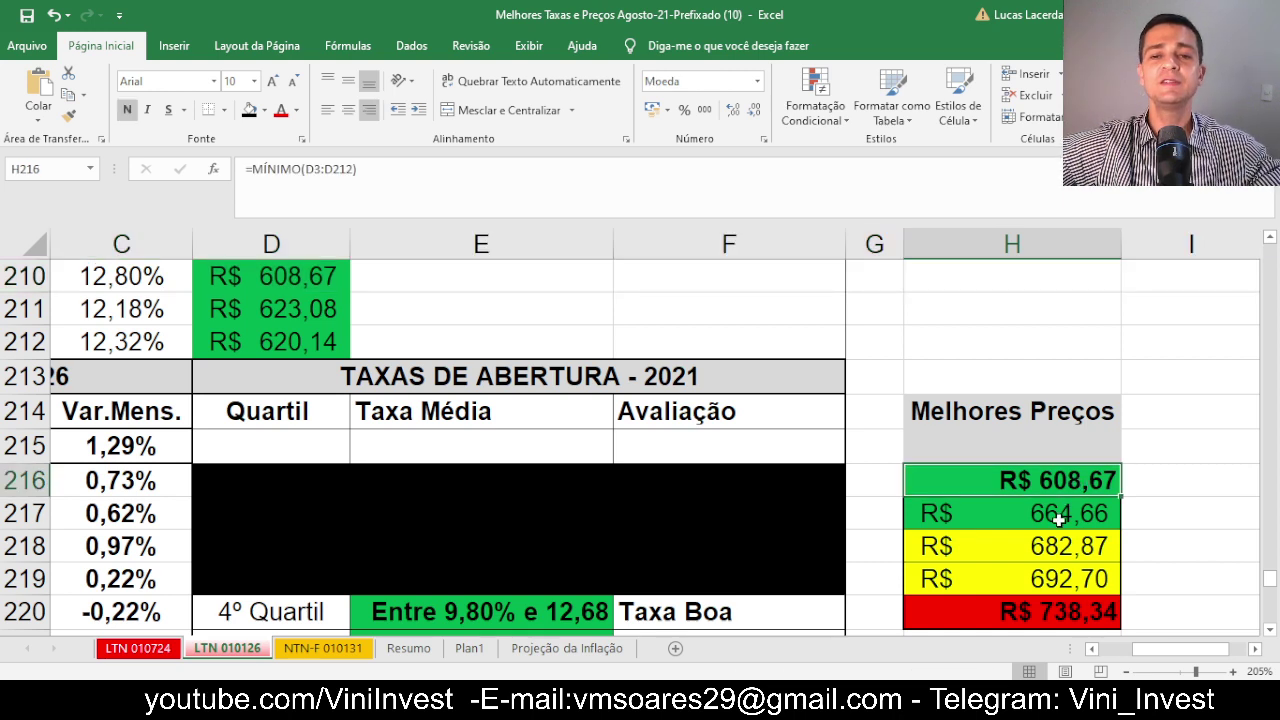
click(1060, 514)
Check the 2026 bond's 03/11/2021 price in cell D210 and highlight that date's whole row
drag(1165, 650, 1104, 652)
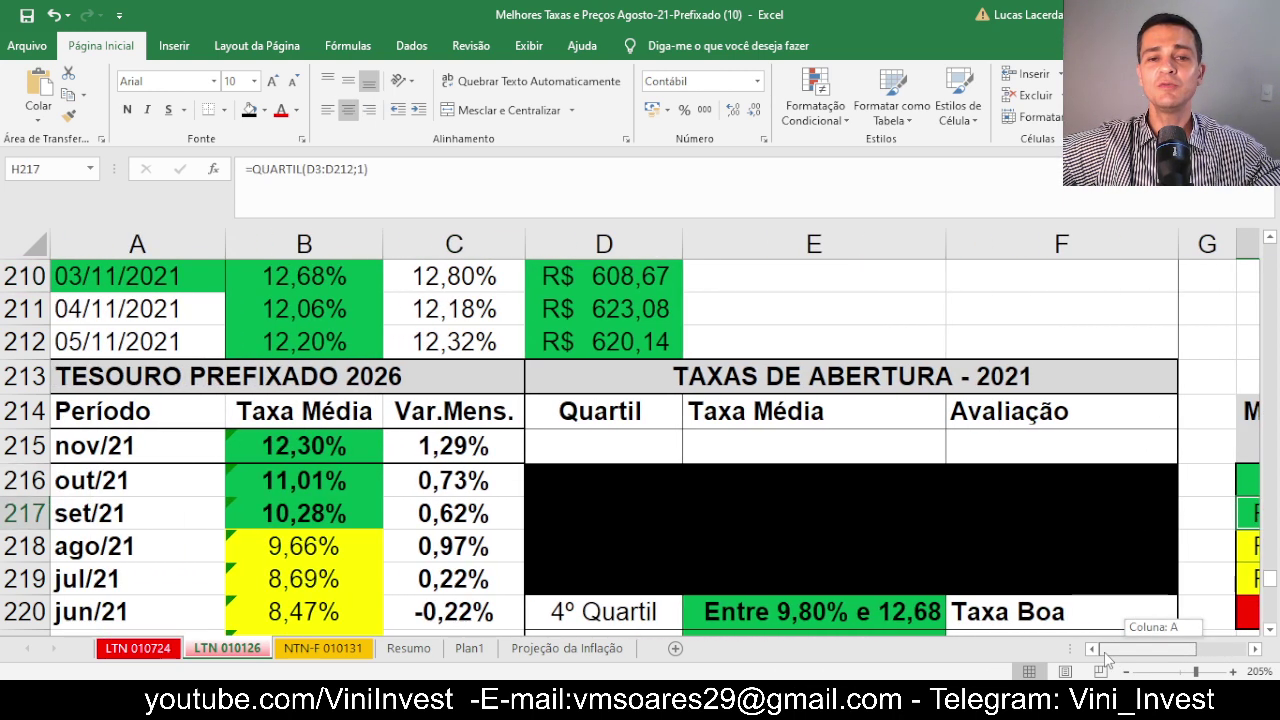
click(651, 280)
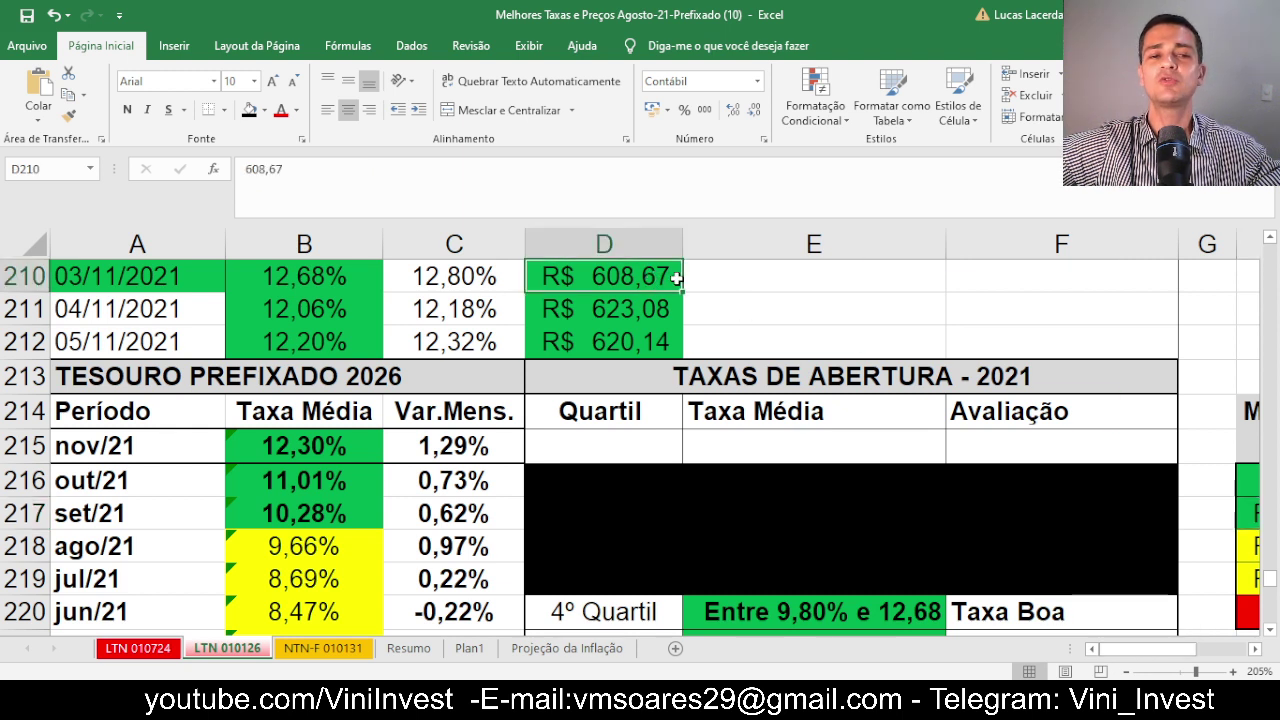
click(40, 273)
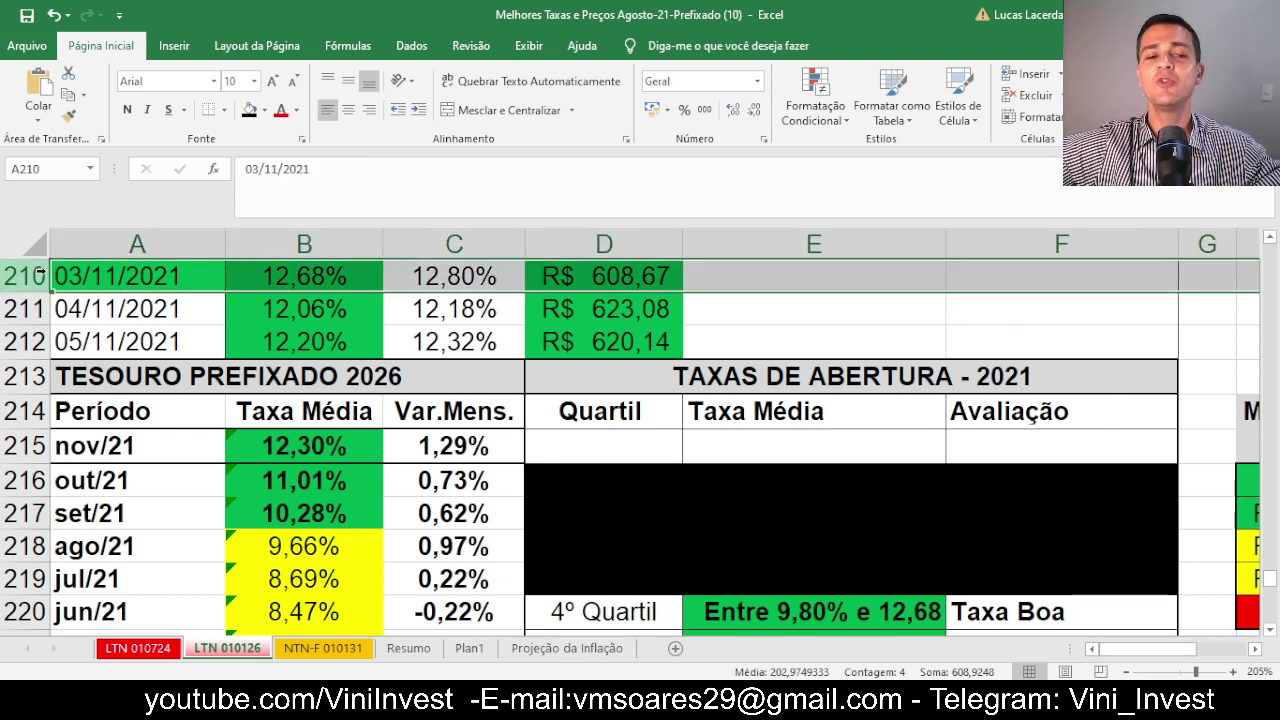
Compare the 05/11/2021 row of the 2026 bond with the same date's row on the LTN 010724 sheet
click(334, 337)
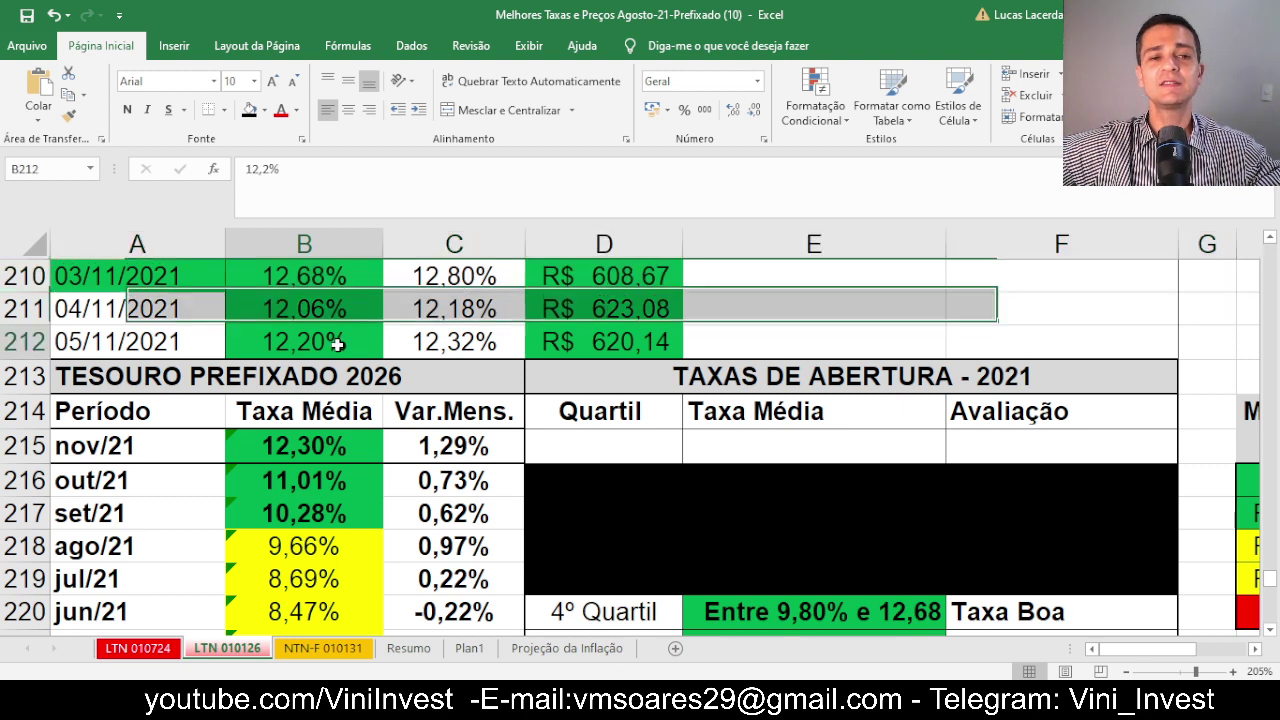
click(18, 340)
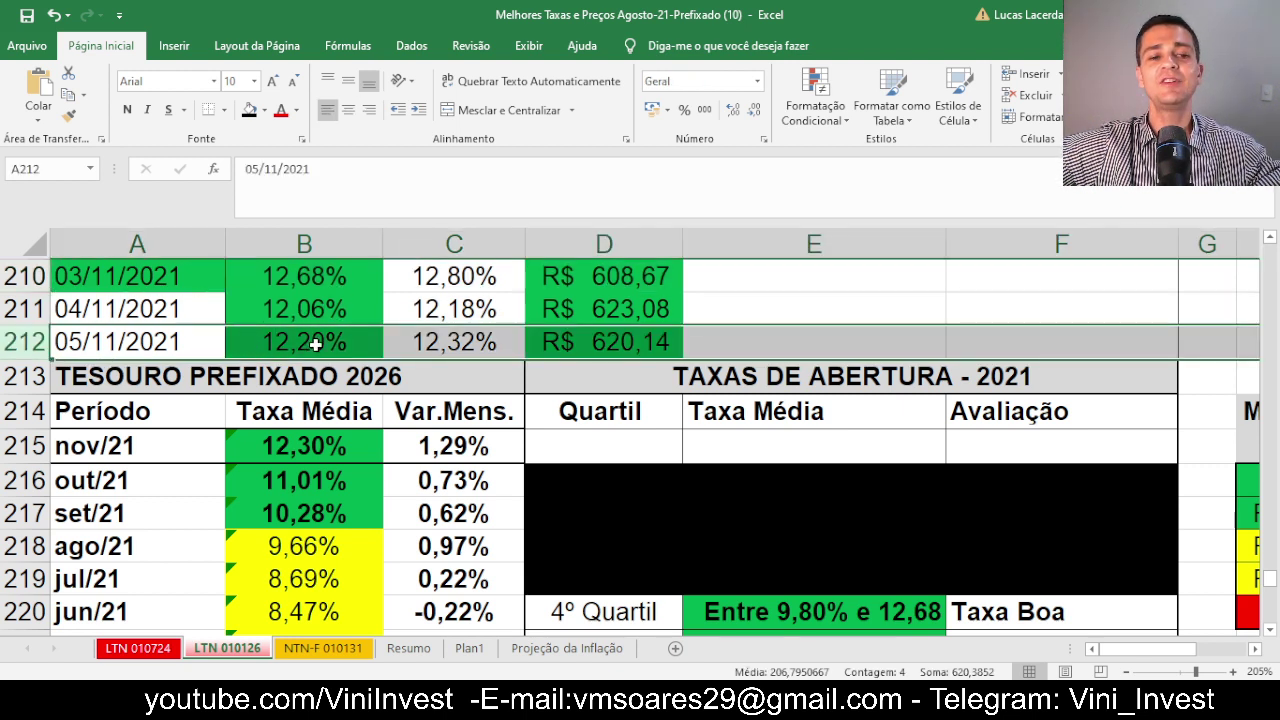
click(150, 647)
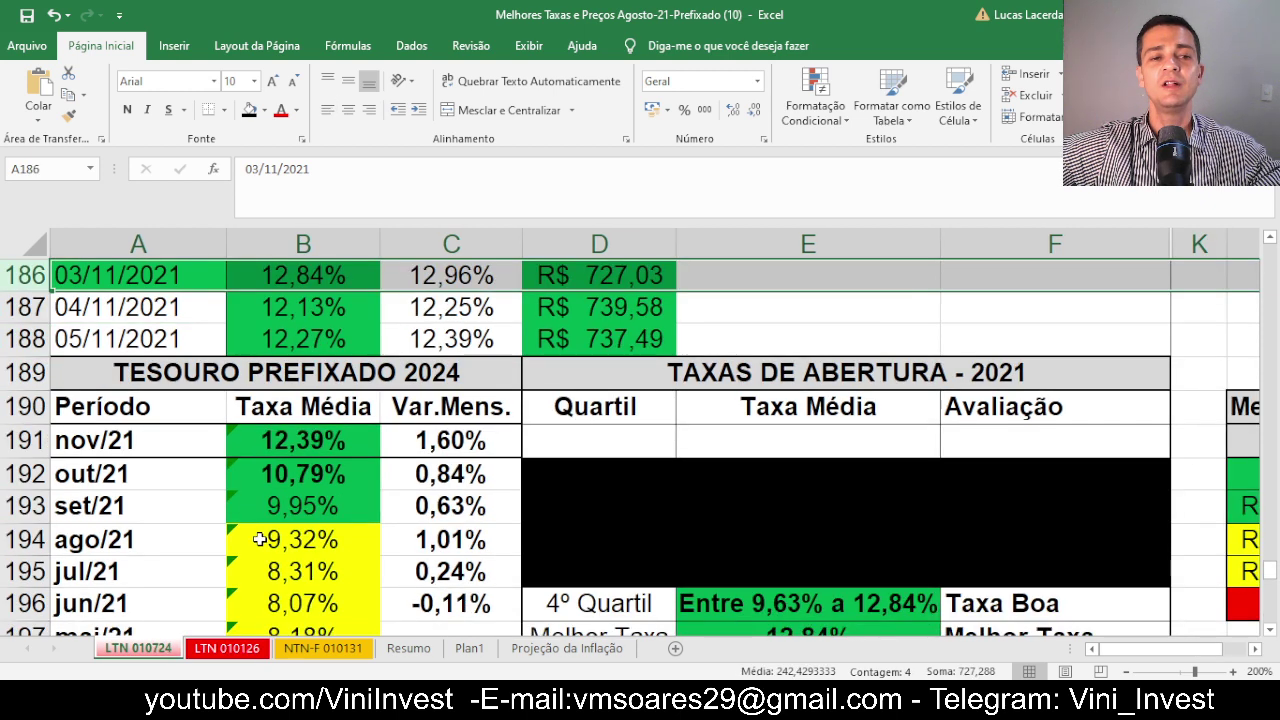
click(30, 340)
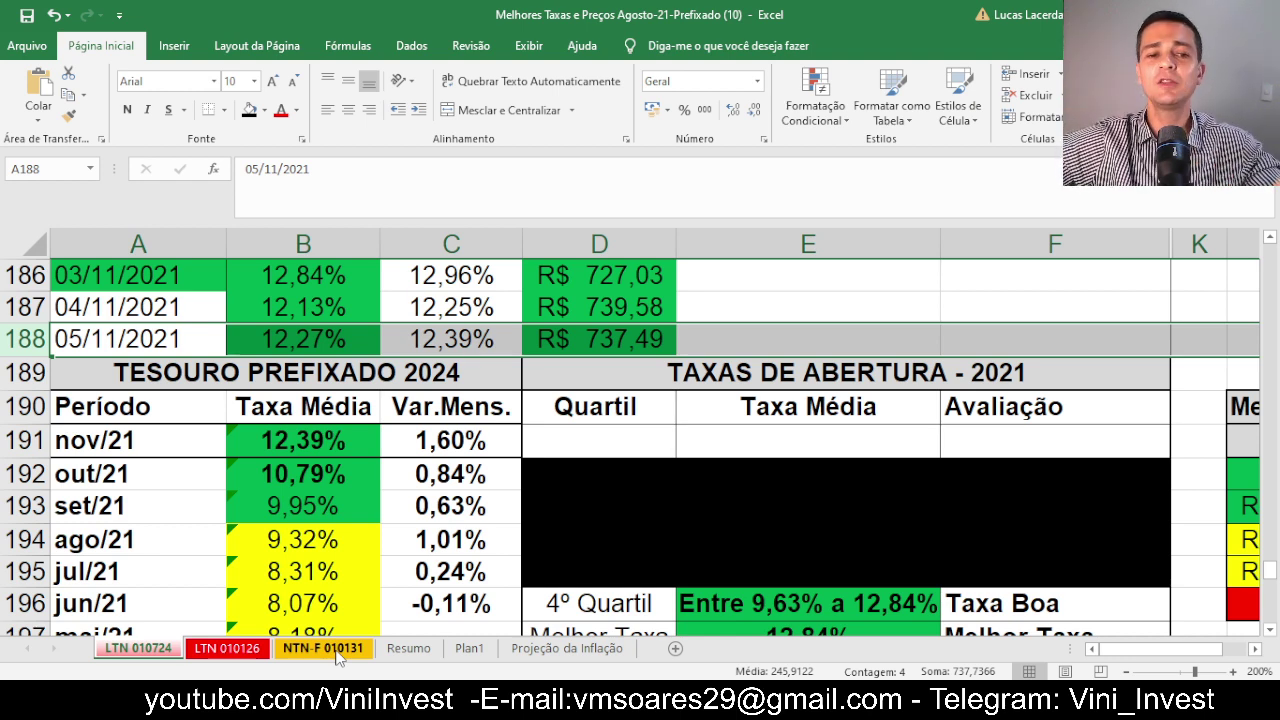
Open the NTN-F 010131 sheet and view the Tesouro Prefixado 2031 title and monthly average rate chart
click(337, 652)
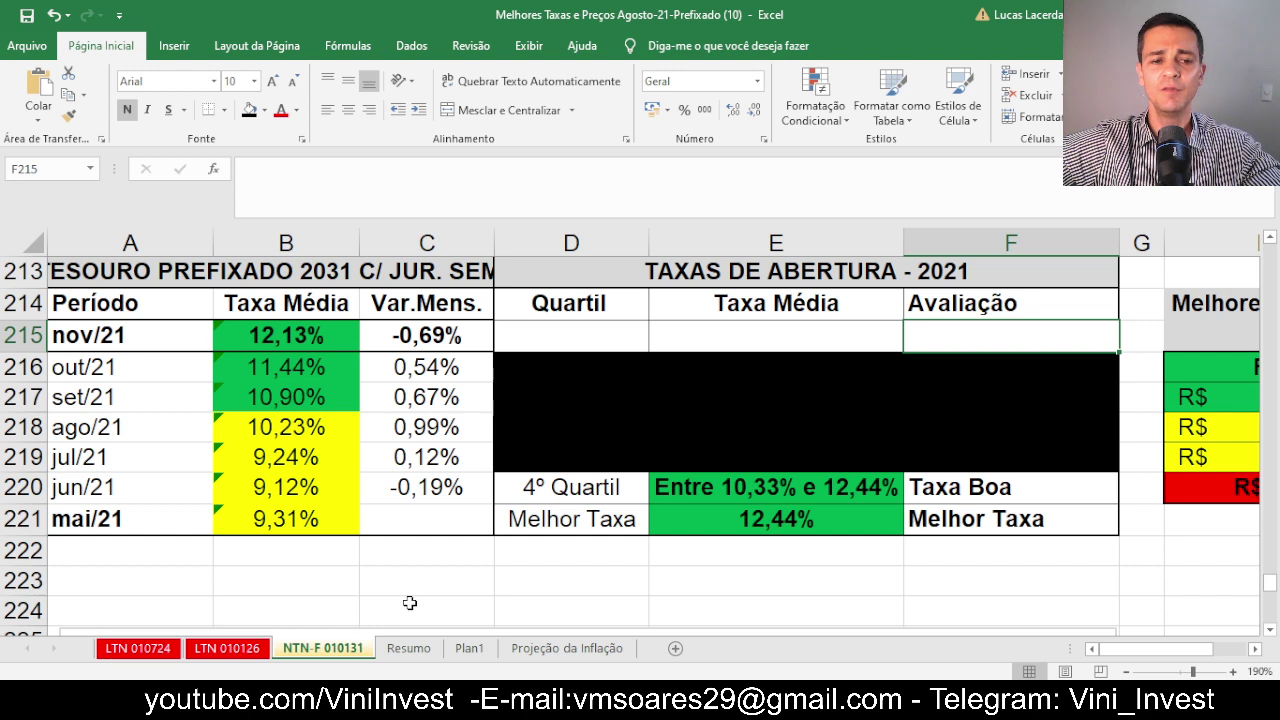
click(349, 278)
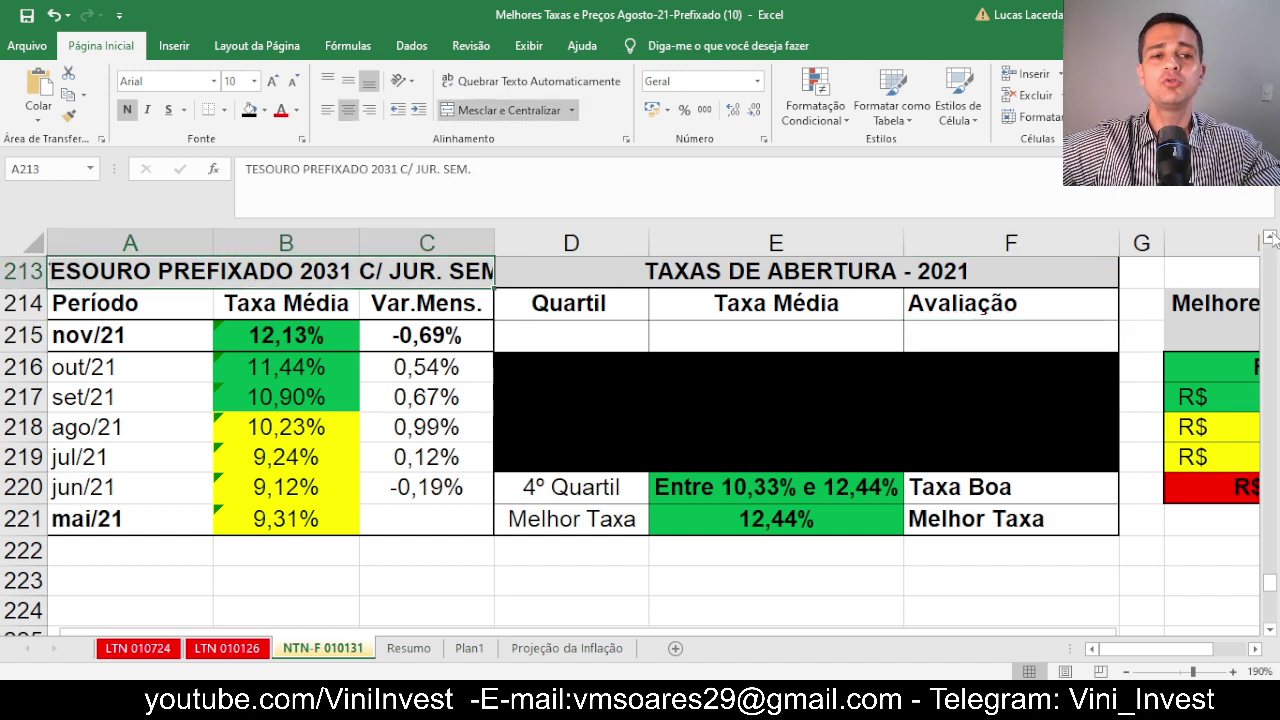
scroll(1188, 427, down, 5)
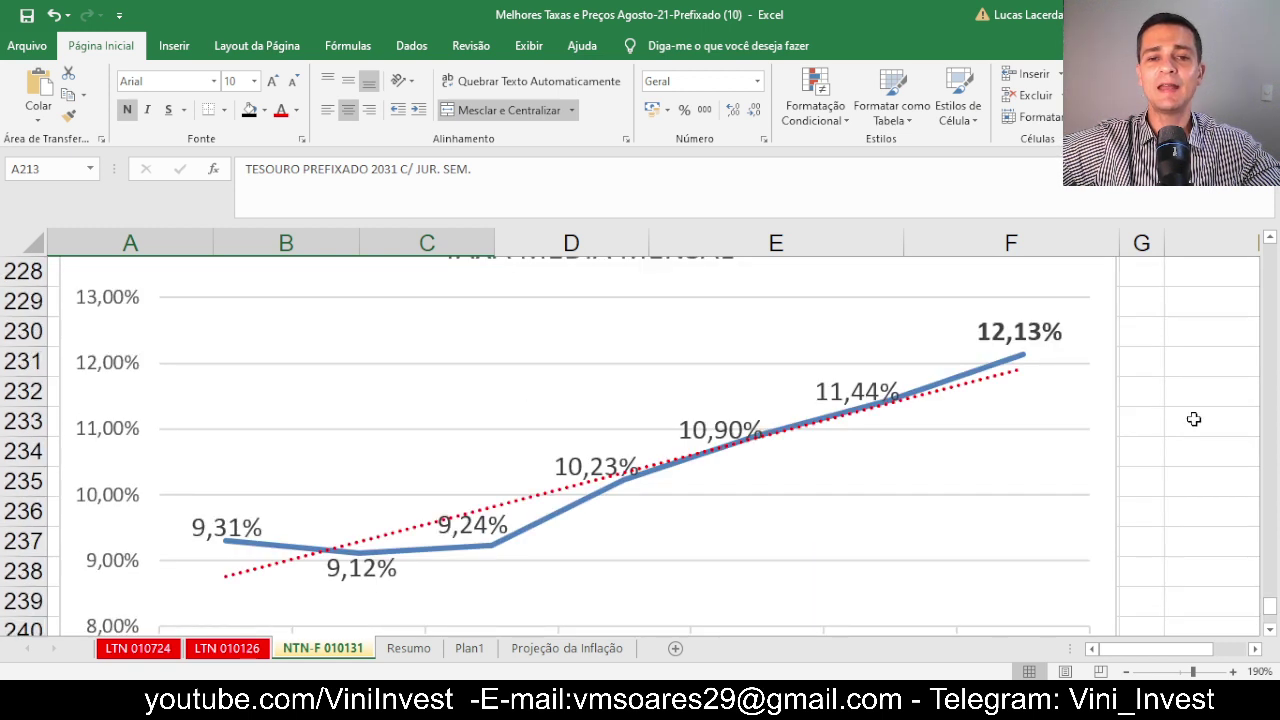
mouse_move(497, 556)
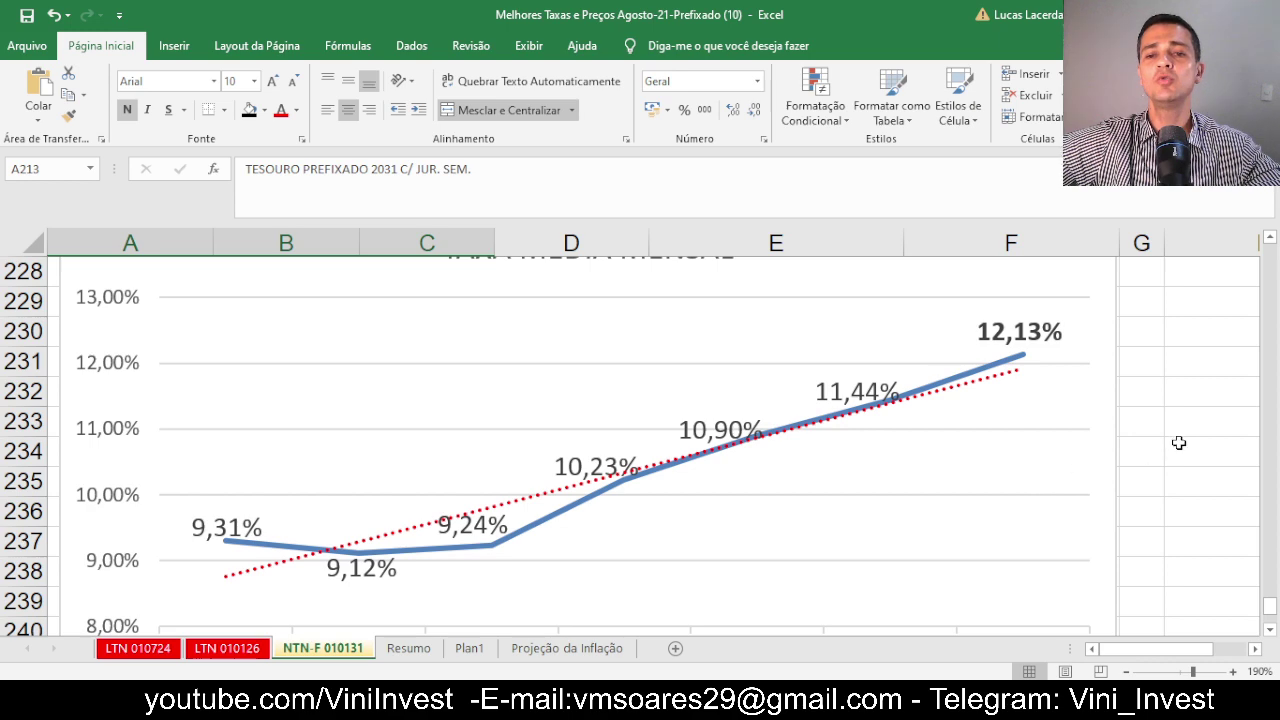
Inspect the nov/21 average rate and monthly variation in the Tesouro Prefixado 2031 table, then highlight that row
scroll(1189, 463, up, 5)
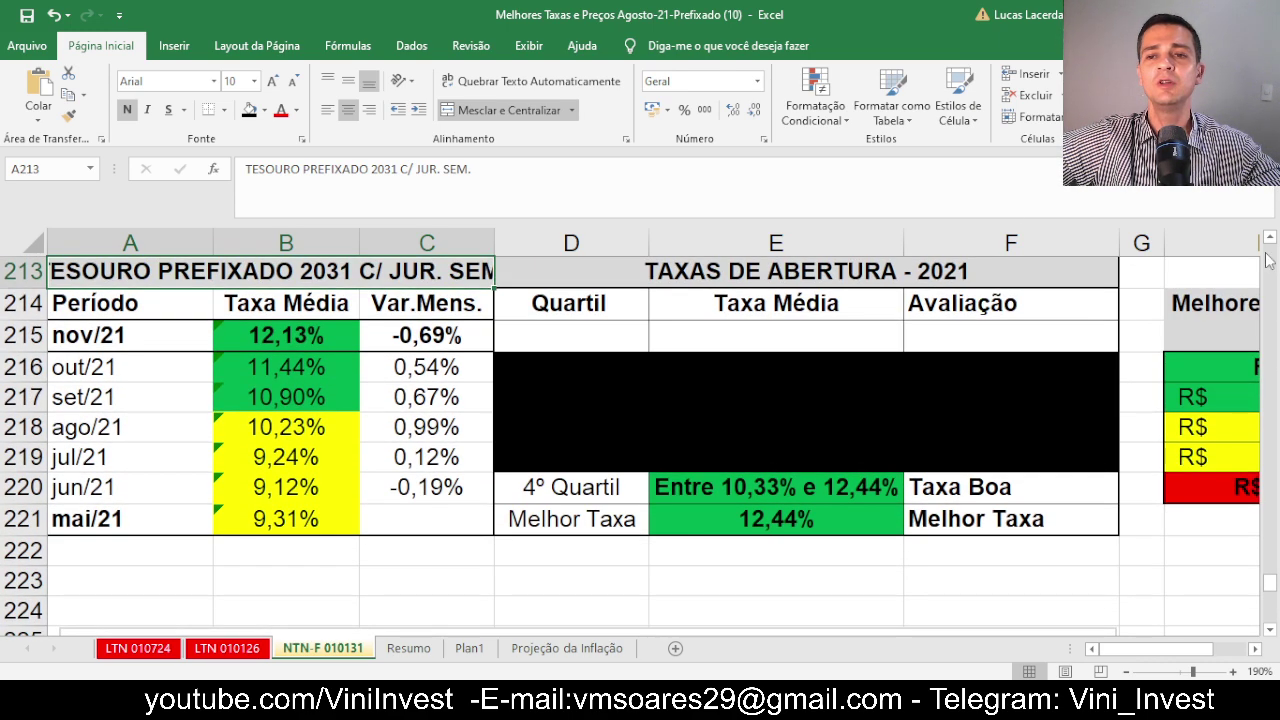
click(305, 335)
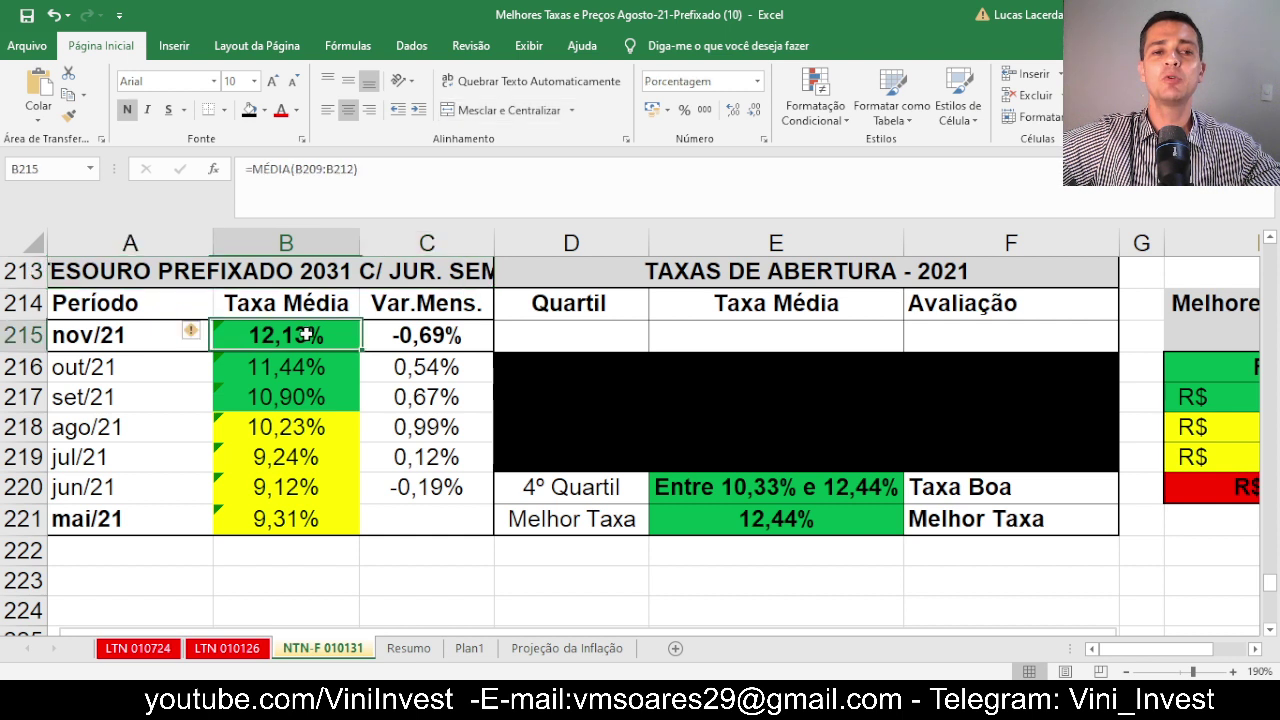
click(436, 333)
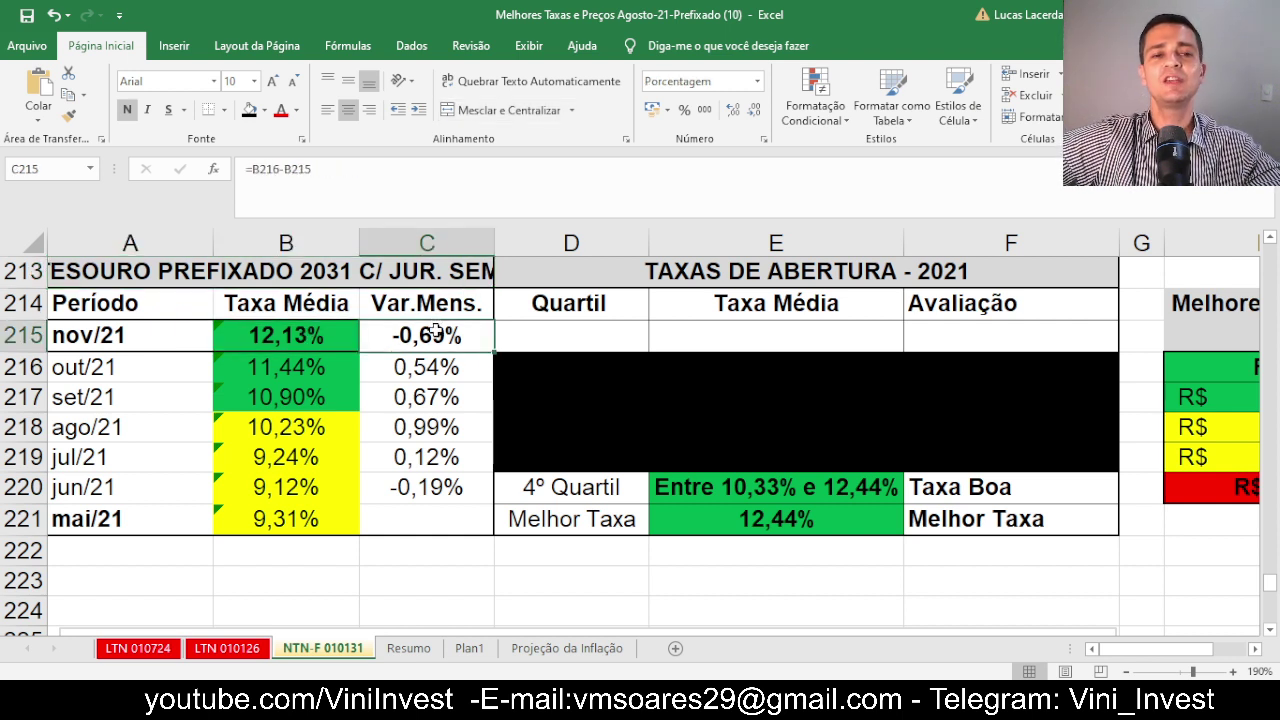
click(24, 335)
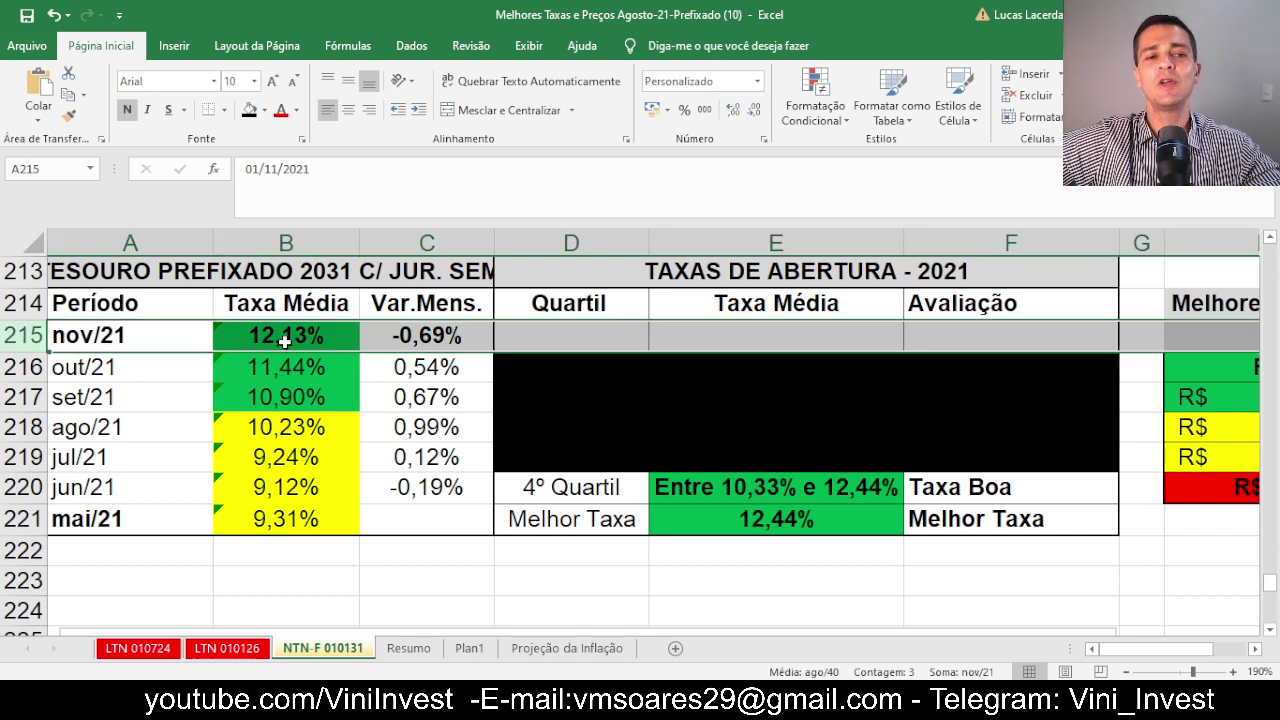
Bring the November daily rates of the 2031 bond into view and highlight the 03/11/2021 row
click(1270, 238)
click(1270, 238)
click(1270, 238)
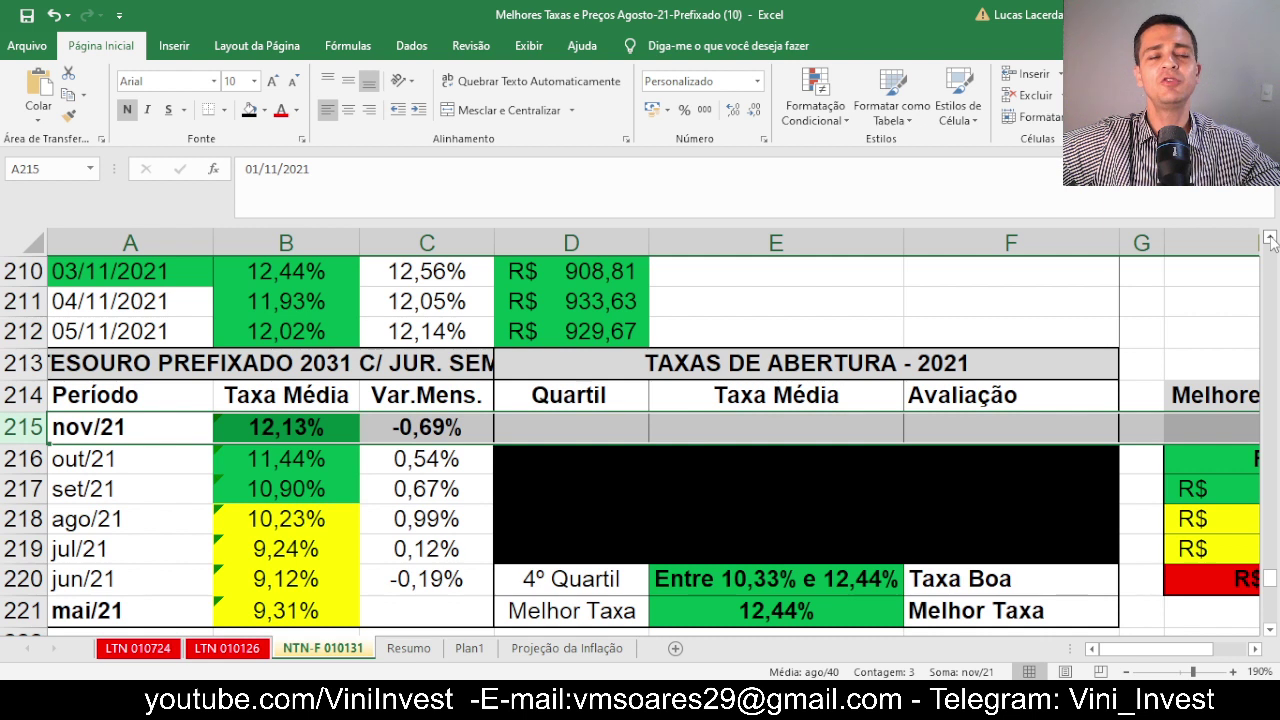
click(12, 271)
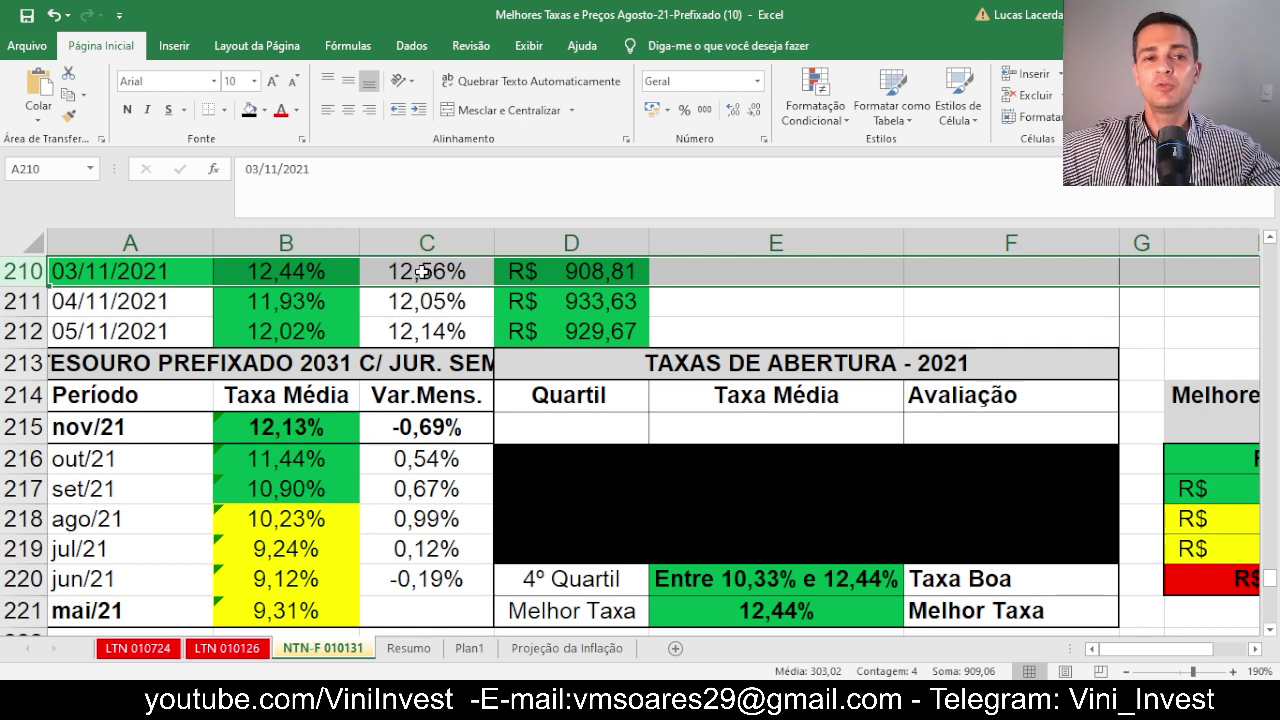
Compare the 2031 bond's daily rows for 03/11, 04/11 and 05/11/2021, highlighting each row and the 03/11–04/11 rates
click(1269, 237)
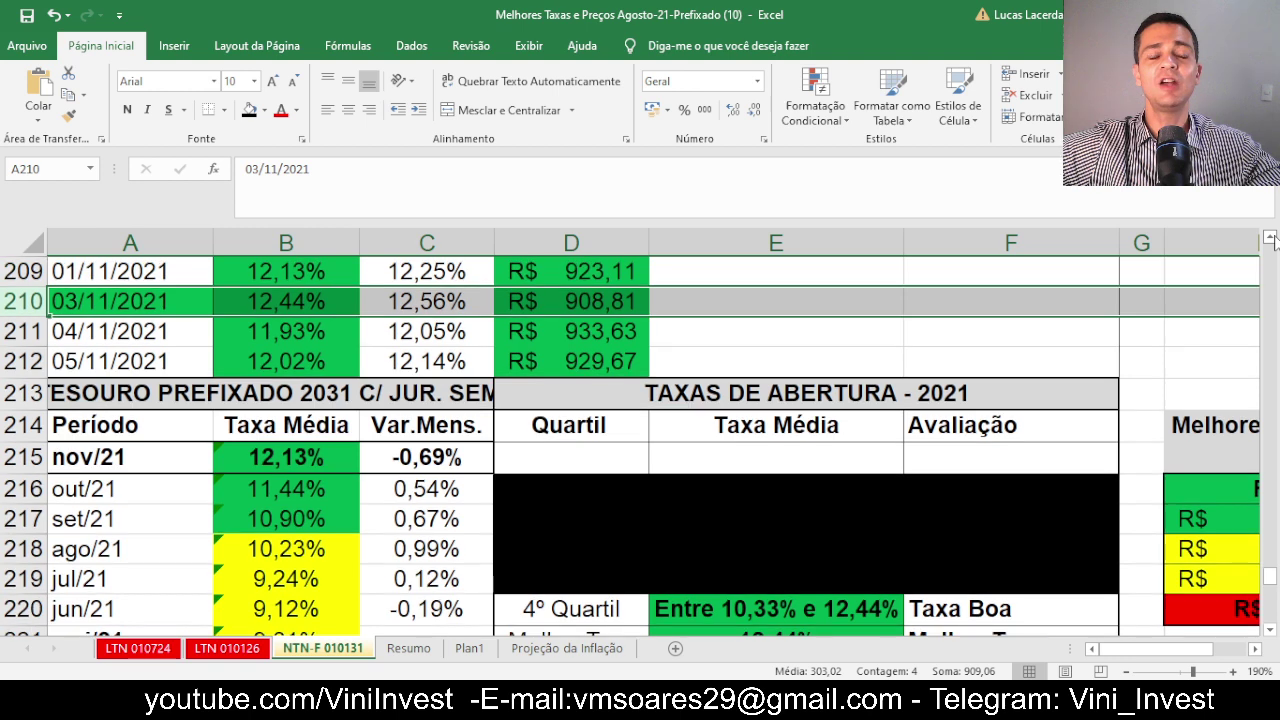
click(14, 328)
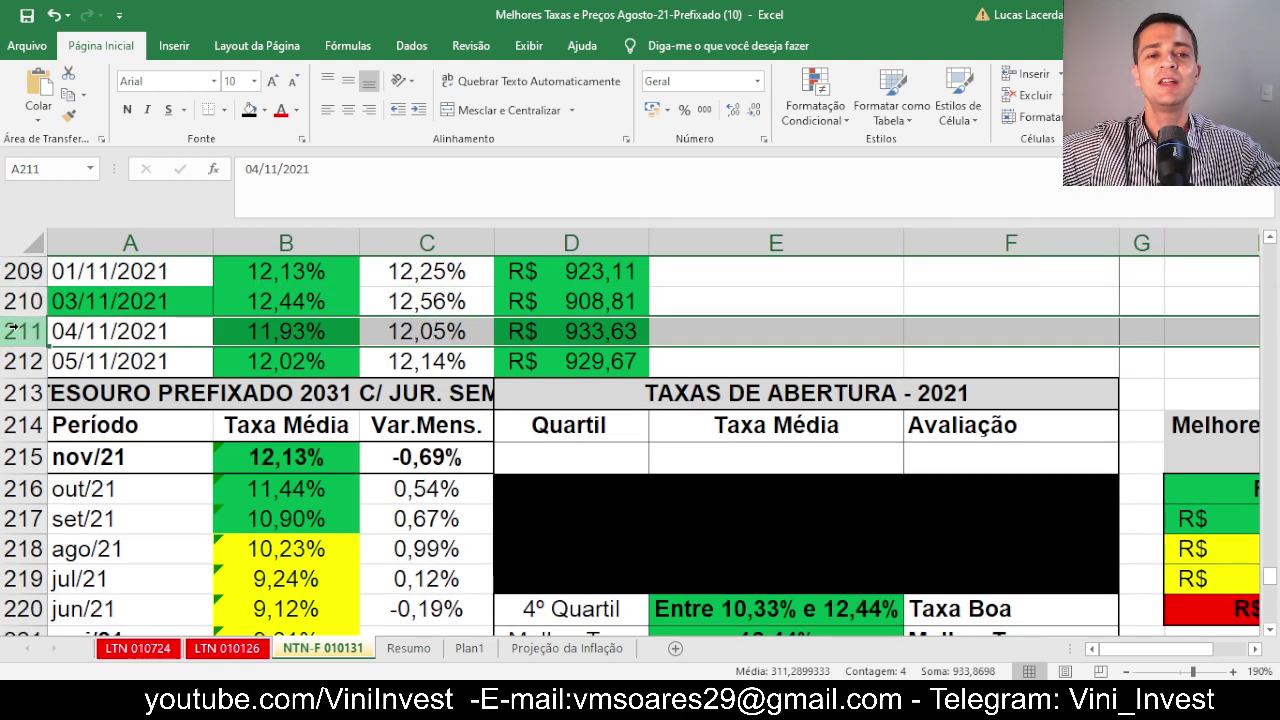
click(287, 338)
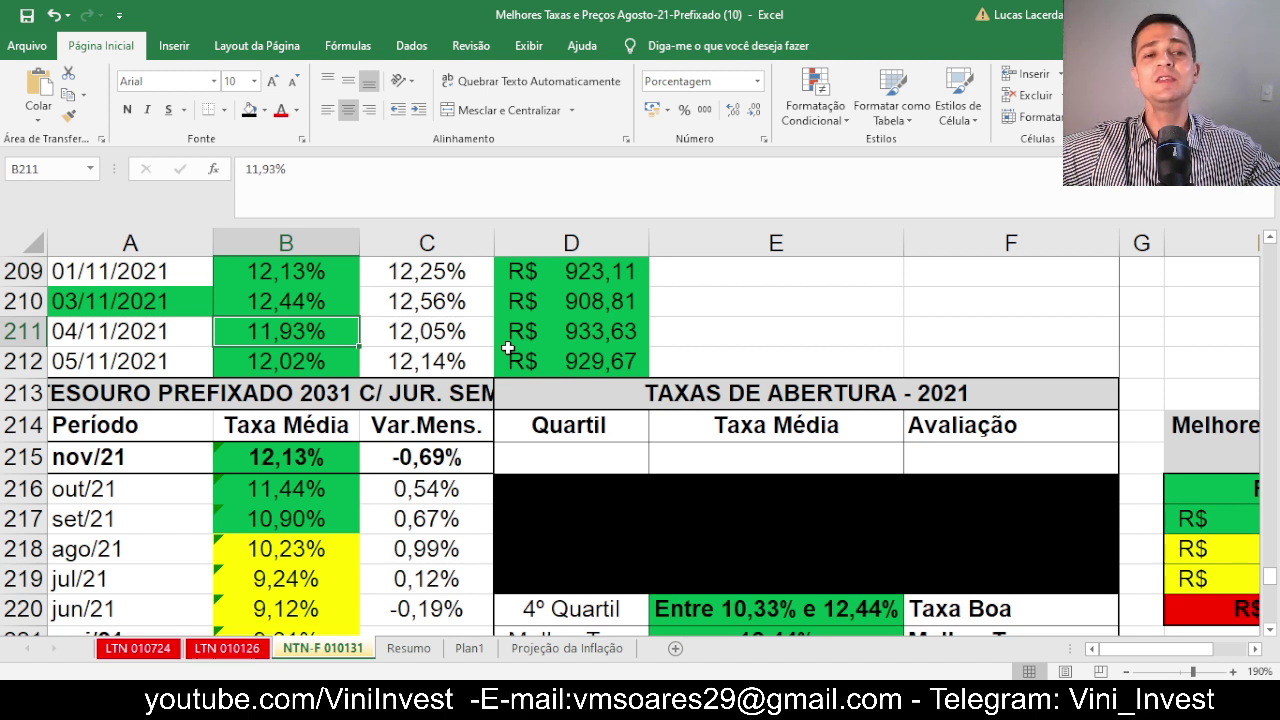
drag(294, 308, 293, 333)
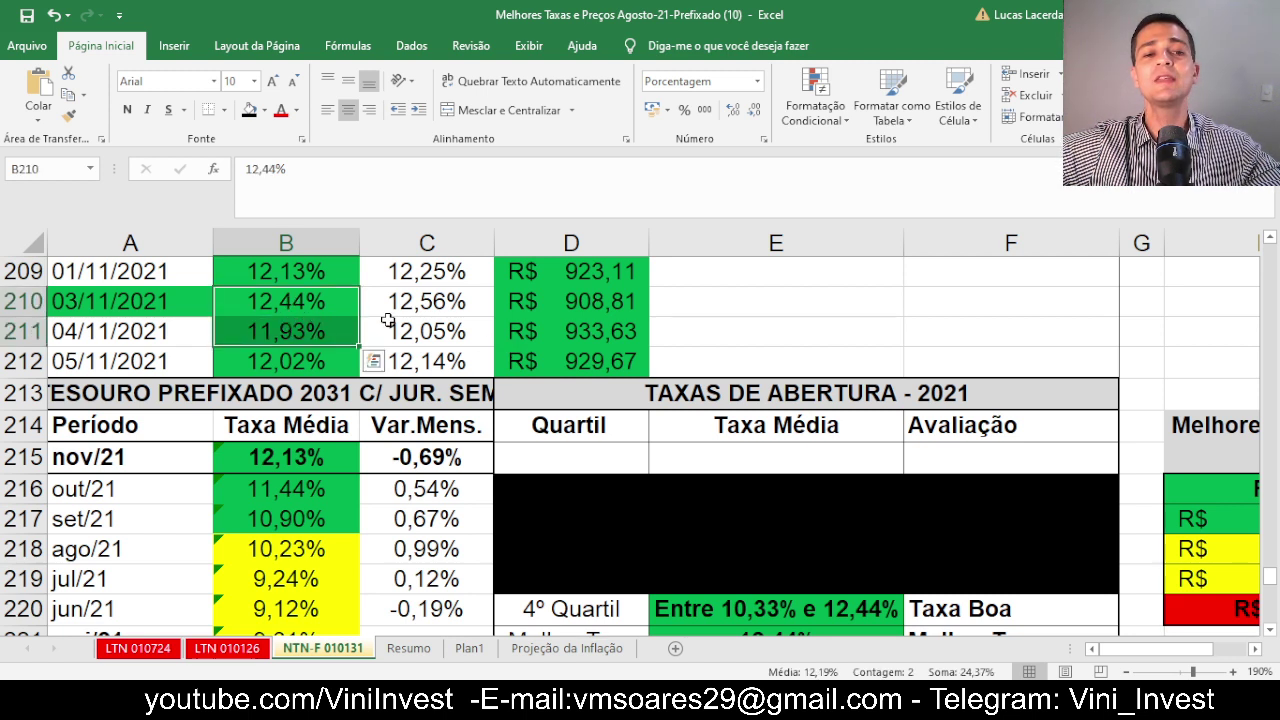
click(12, 362)
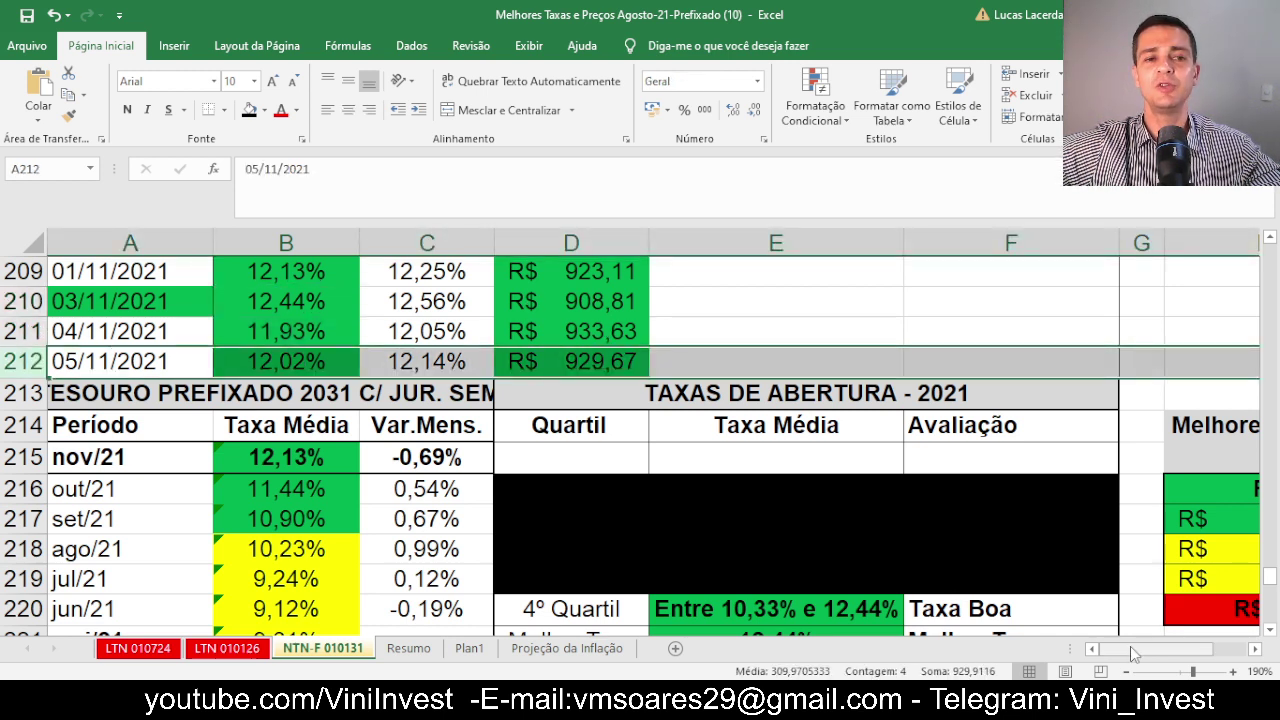
click(15, 302)
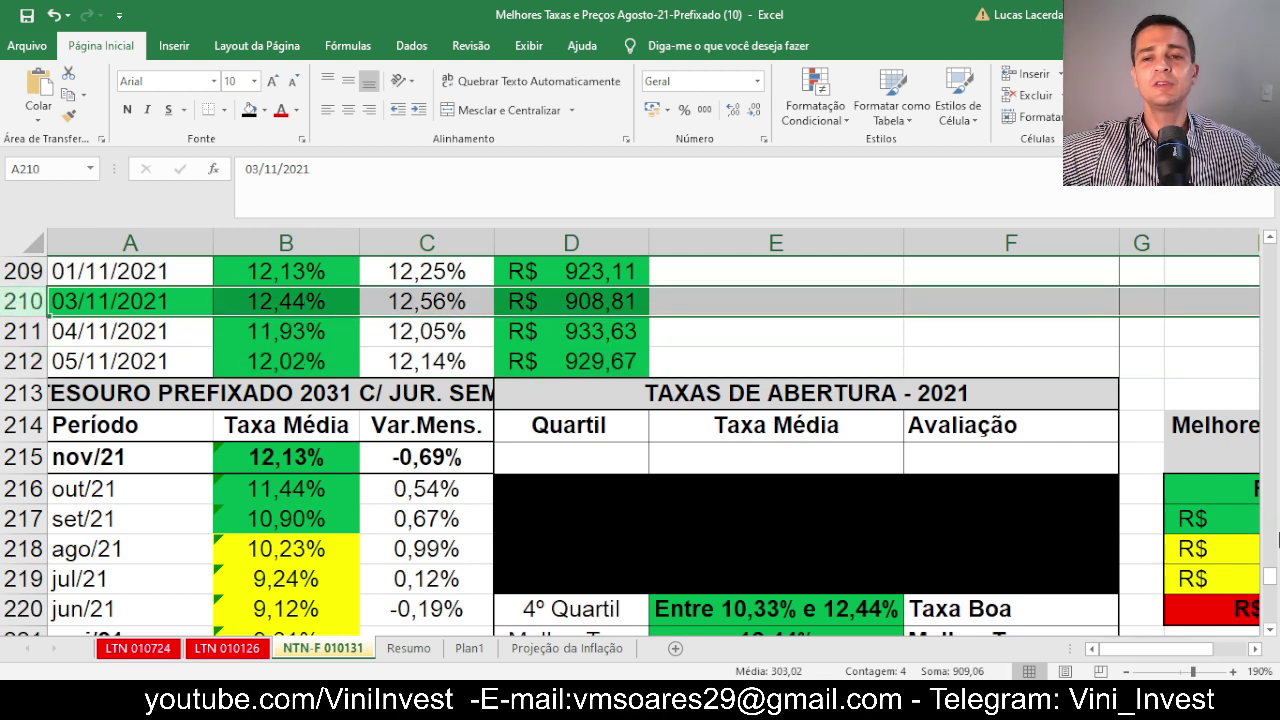
Compare the 05/11/2021 rate of the 2031 bond with the 4º Quartil range and the Melhor Taxa cell
click(1269, 629)
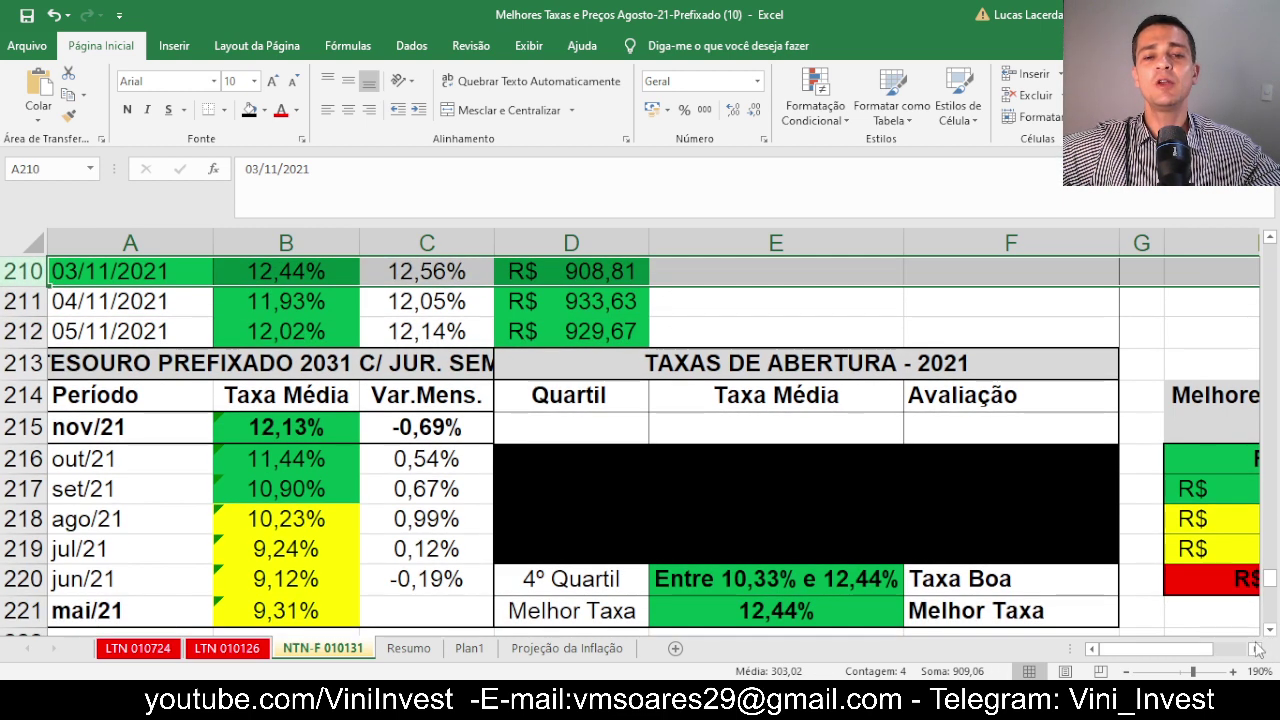
click(742, 581)
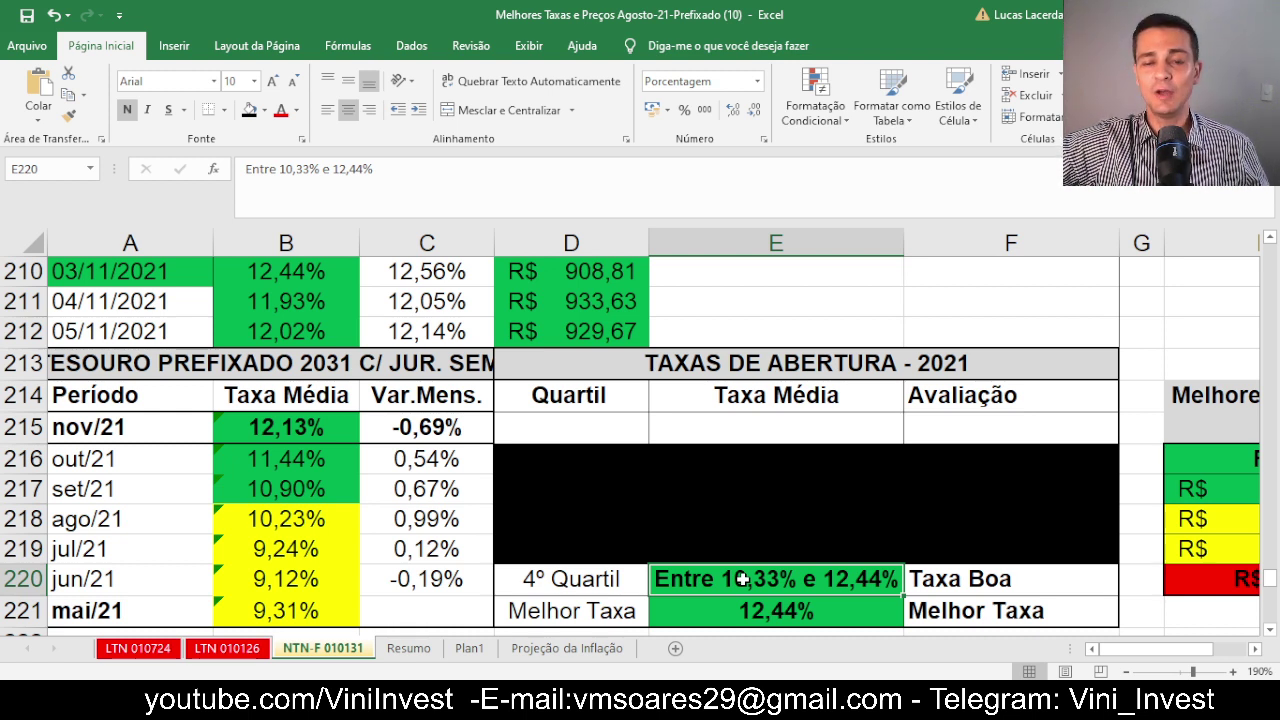
click(12, 331)
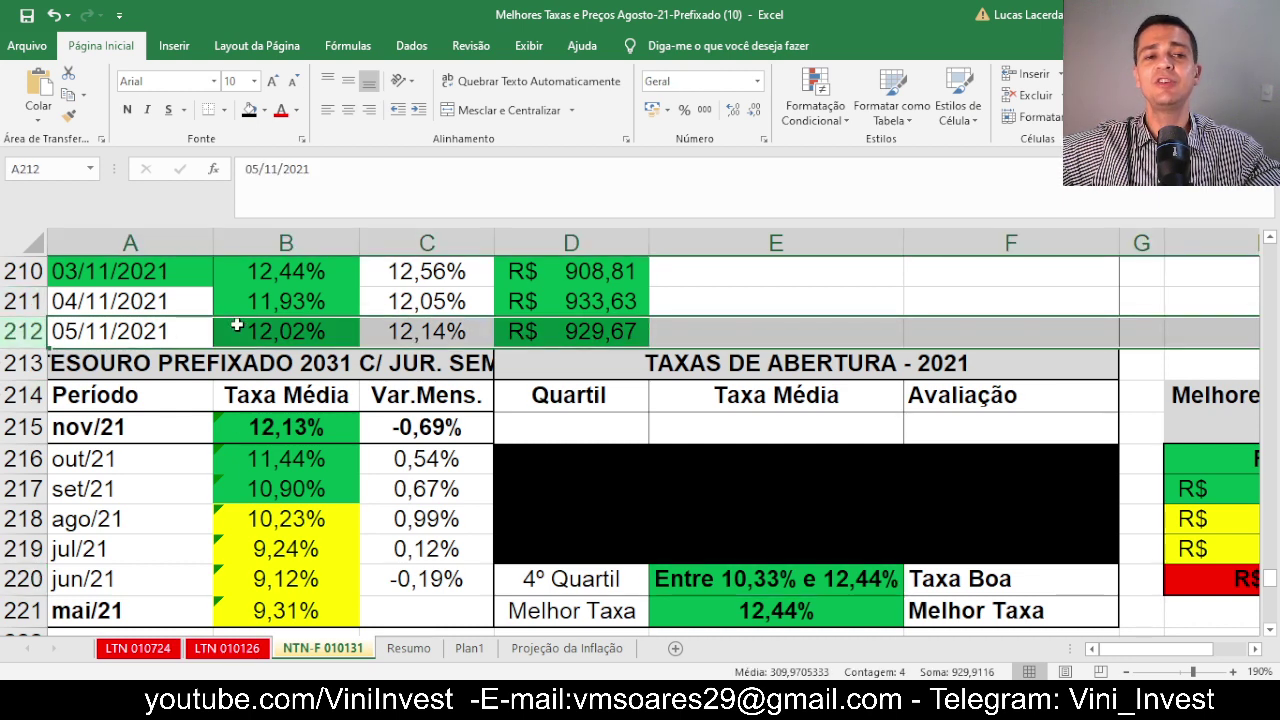
click(280, 333)
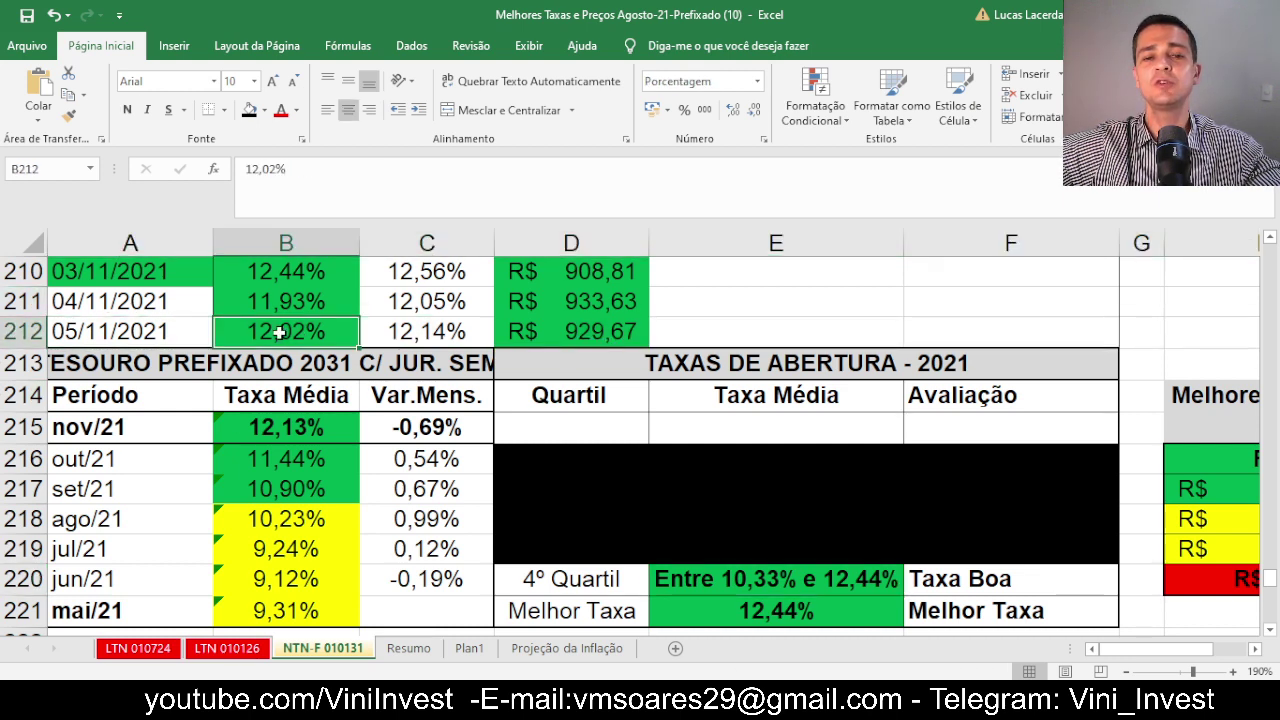
click(790, 616)
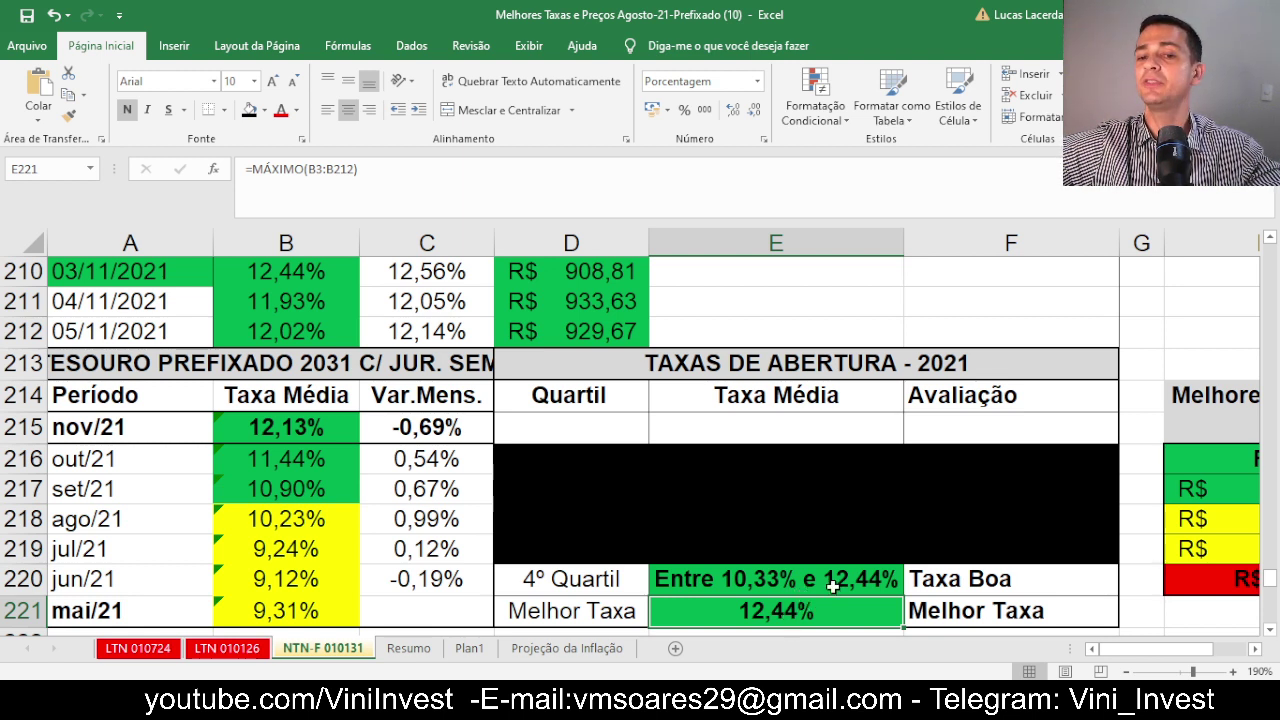
Inspect the two green price cells under Melhores Preços and compare the best price with the 03/11/2021 row
drag(1144, 649, 1156, 647)
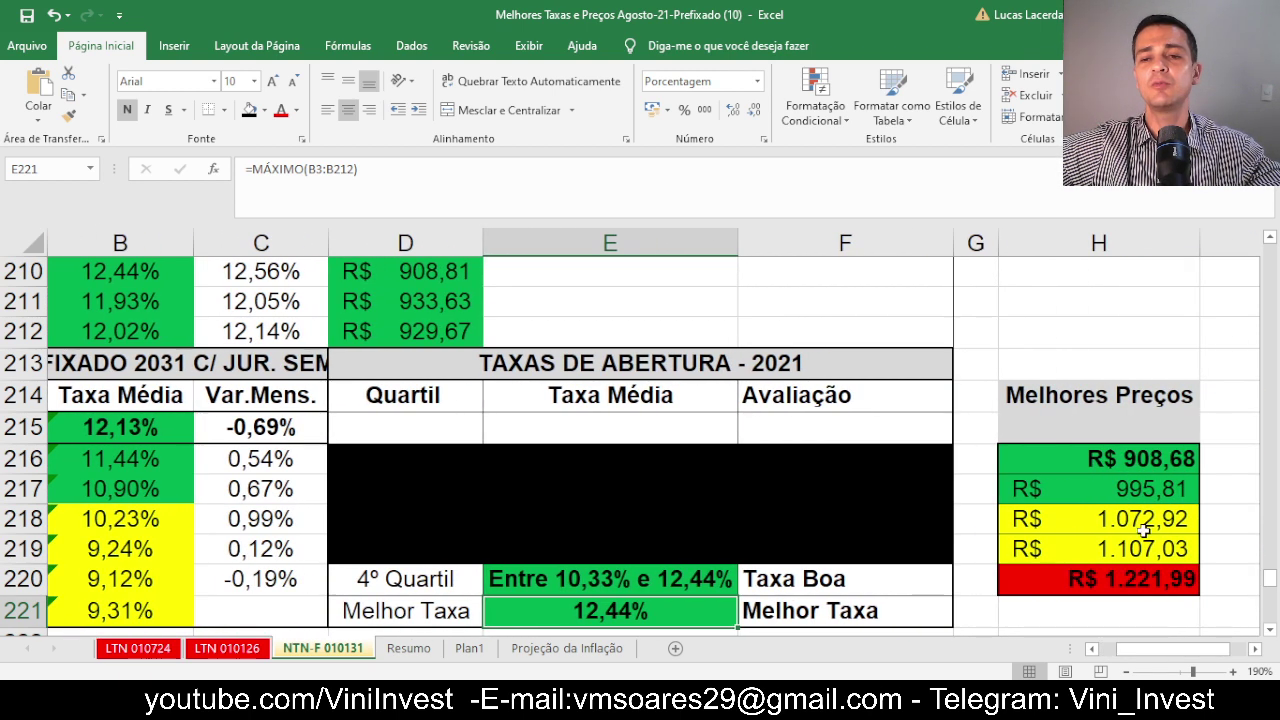
click(1155, 457)
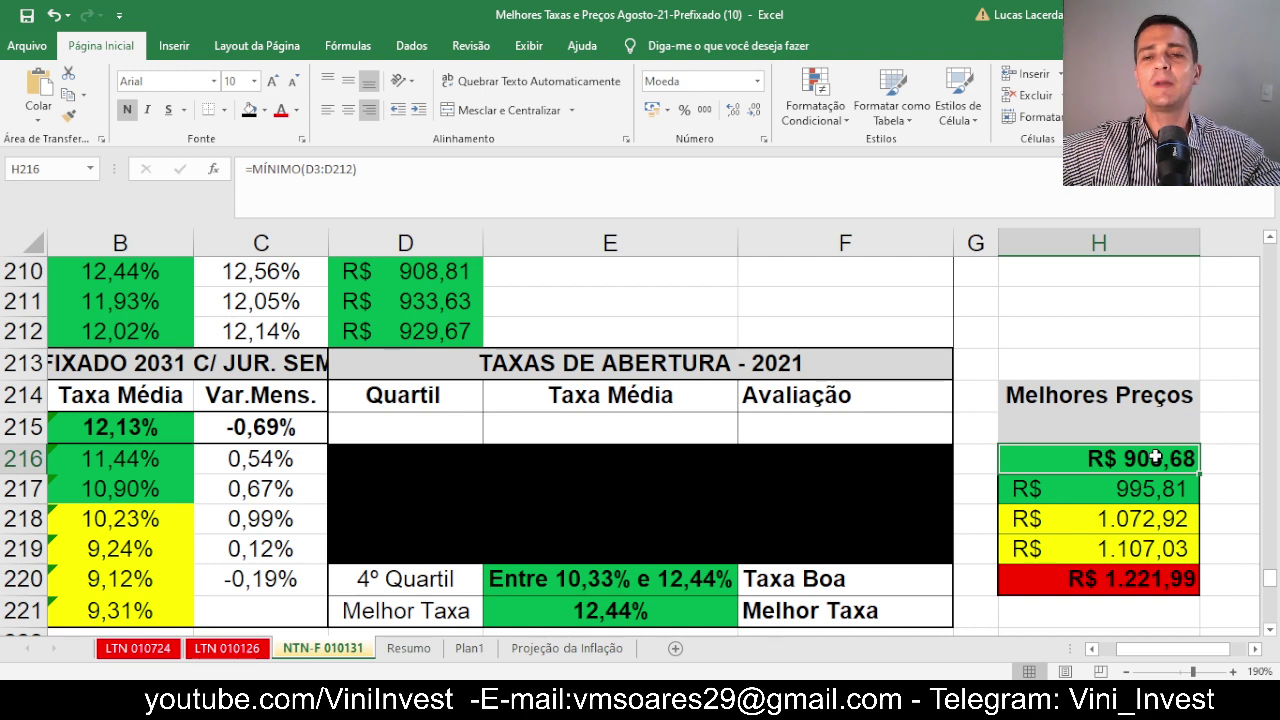
click(15, 268)
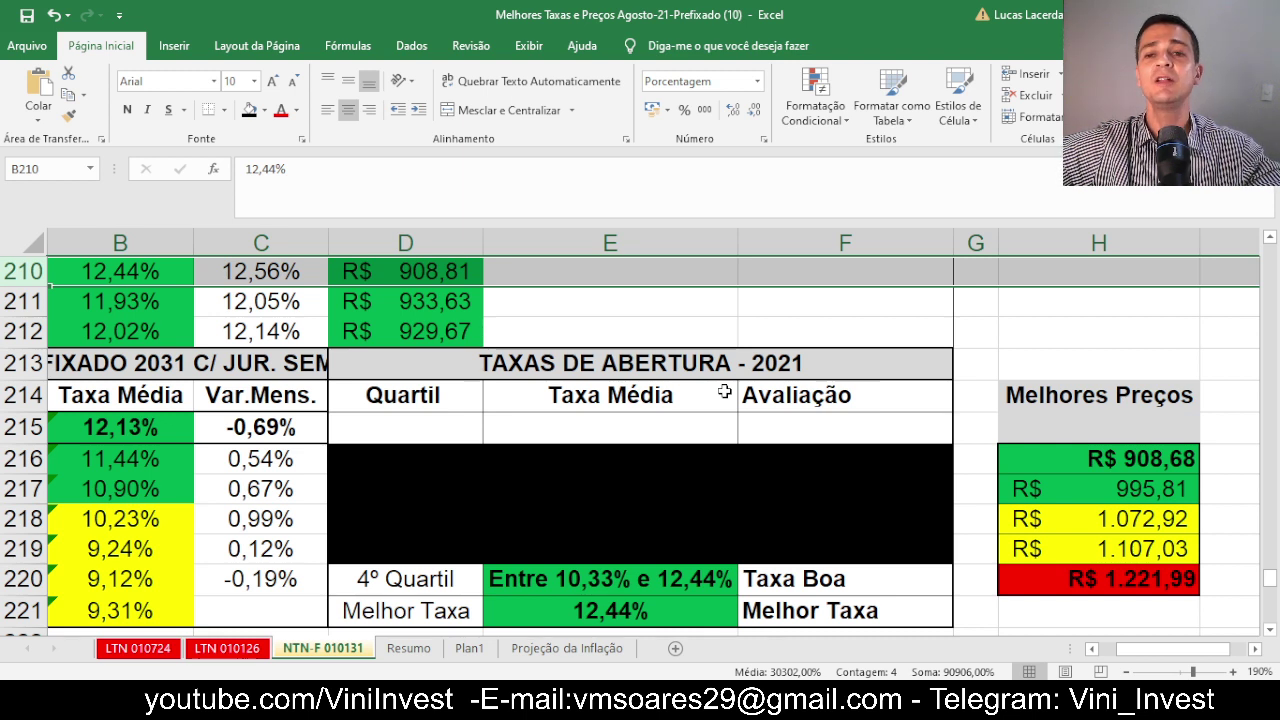
click(1075, 459)
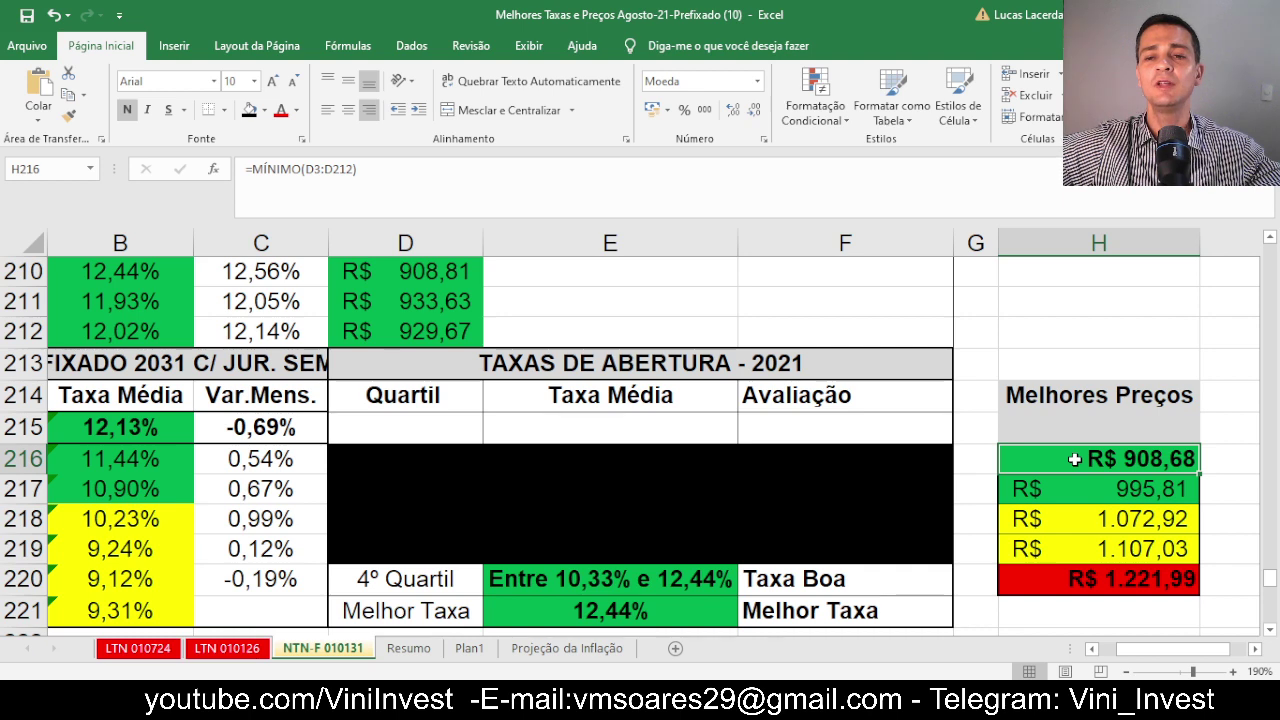
drag(1072, 466, 1072, 483)
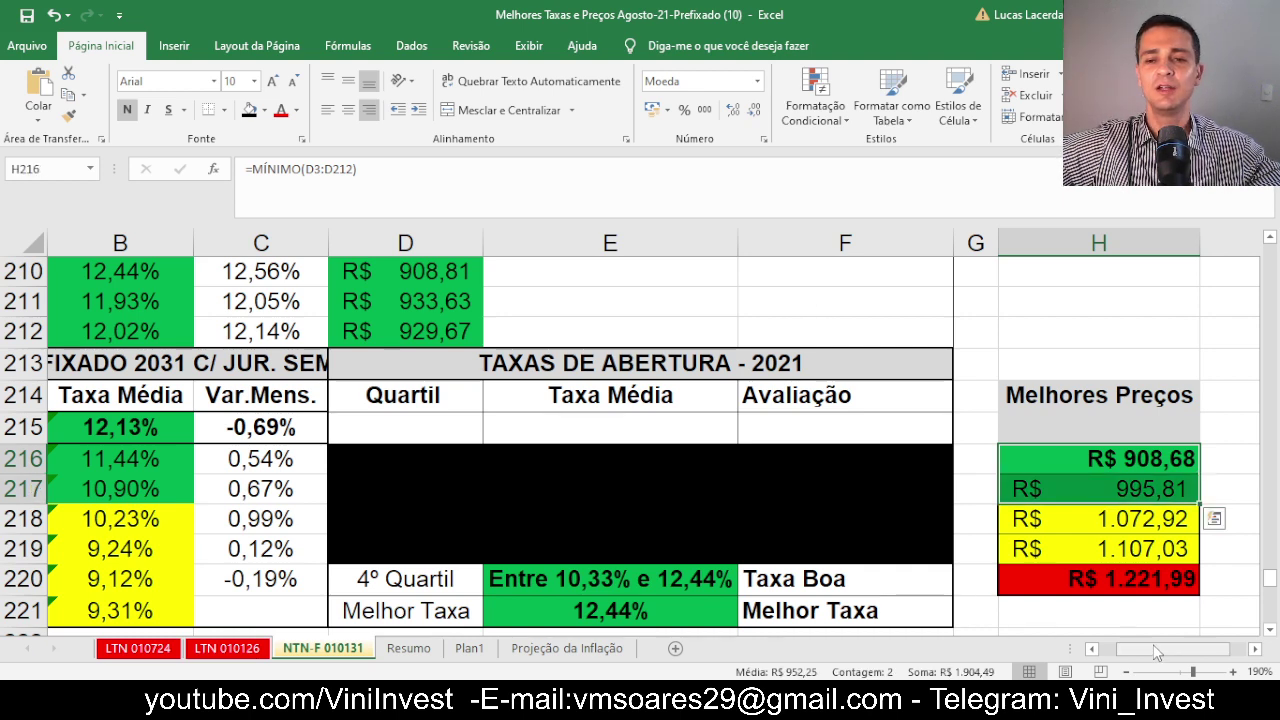
drag(1155, 652, 1138, 652)
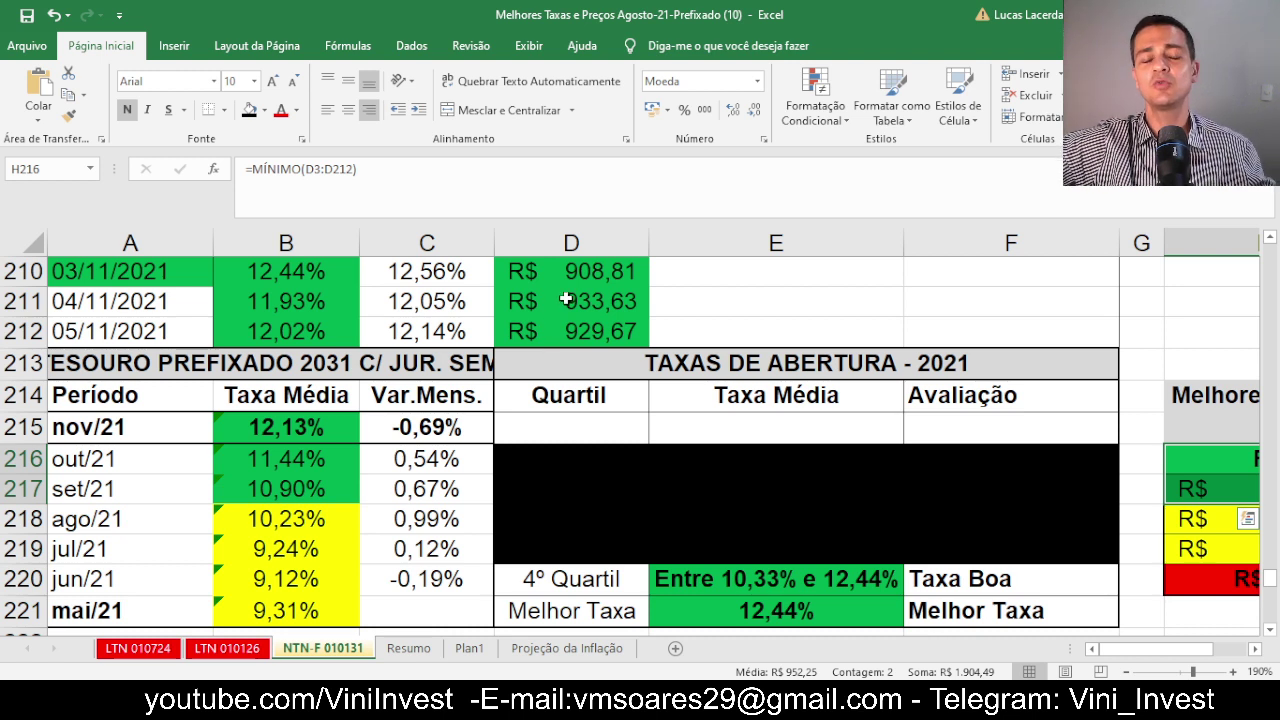